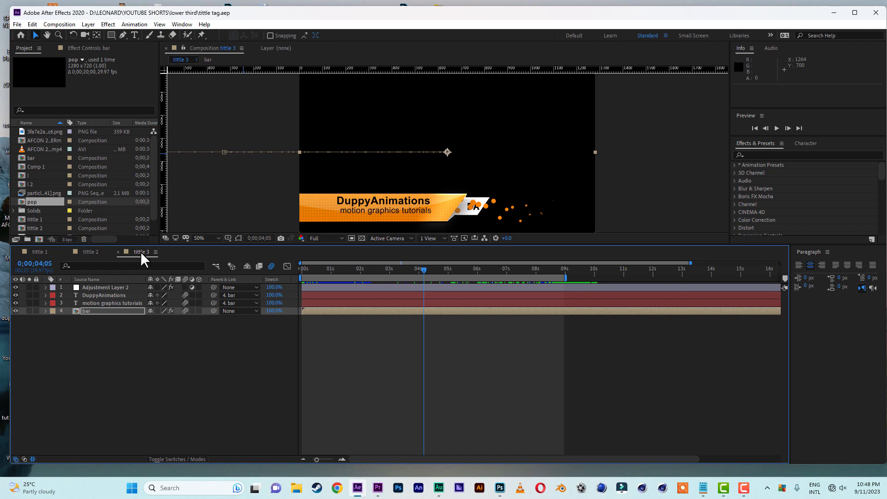
Step: Review the lower-third animations in the tittle 2 and tittle 1 compositions
{"action": "left_click", "coordinate": [91, 252]}
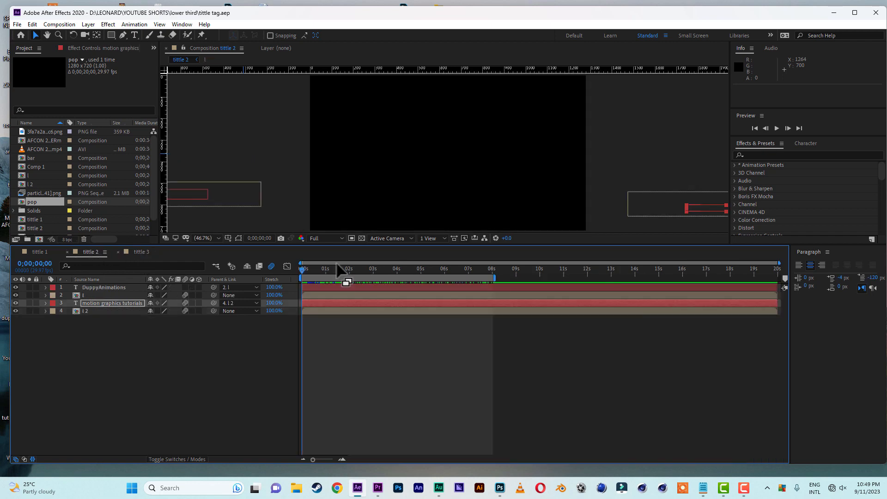
{"action": "left_click", "coordinate": [411, 268]}
{"action": "left_click_drag", "start_coordinate": [411, 268], "coordinate": [417, 268]}
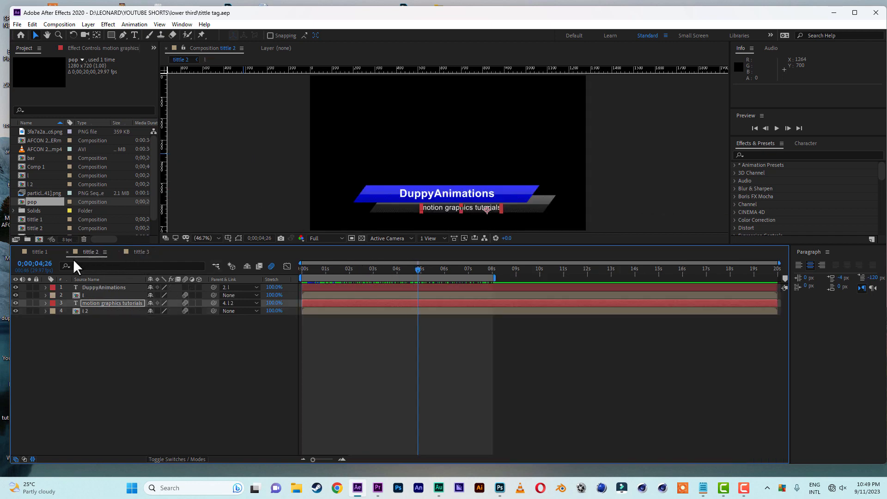
{"action": "left_click", "coordinate": [38, 252]}
{"action": "key", "text": "space"}
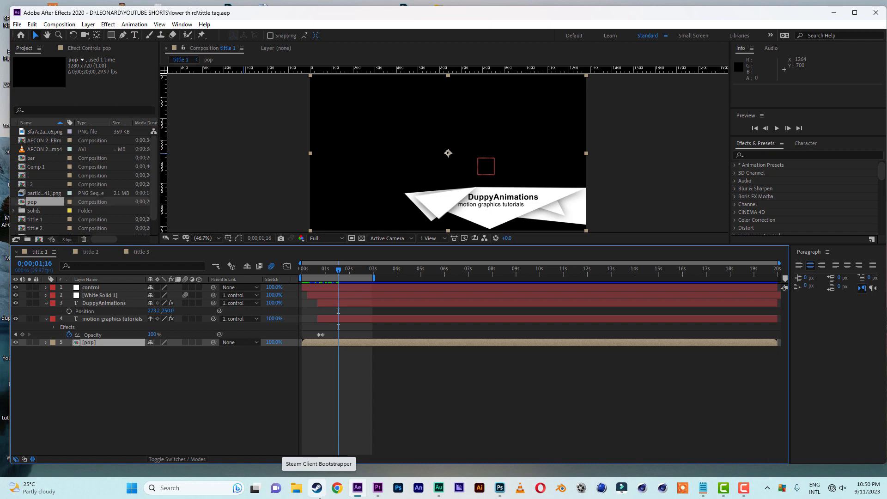
Step: Play tittle 1 from its start and extend the work area to end at about 0;00;04;06
{"action": "left_click", "coordinate": [300, 271]}
{"action": "key", "text": "space"}
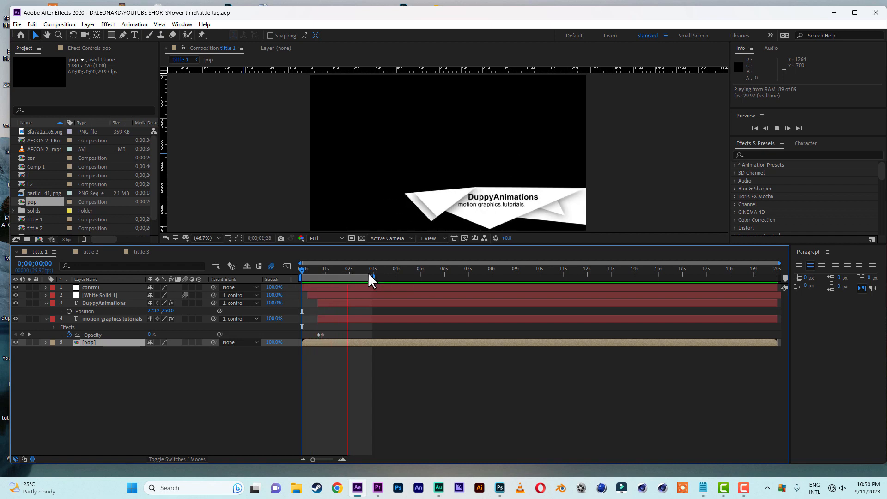
{"action": "key", "text": "space"}
{"action": "left_click_drag", "start_coordinate": [374, 276], "coordinate": [406, 276]}
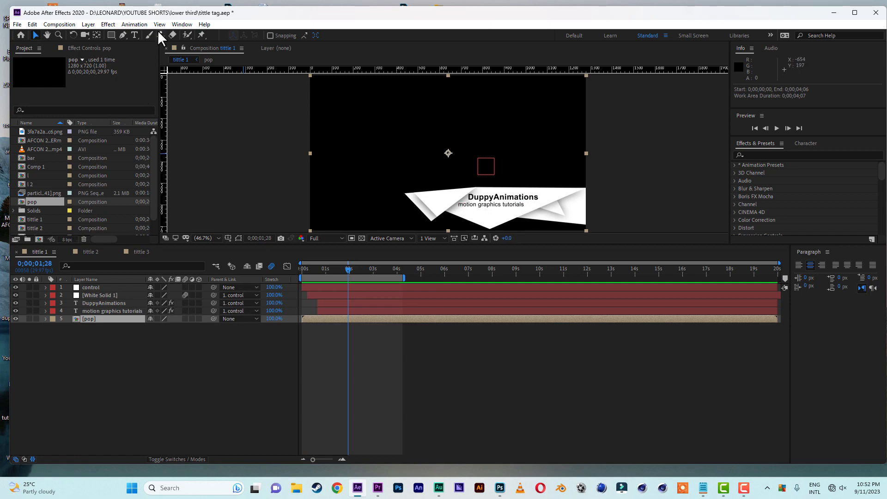
Step: Open Essential Graphics and set tittle 1 as the master composition
{"action": "left_click", "coordinate": [182, 26]}
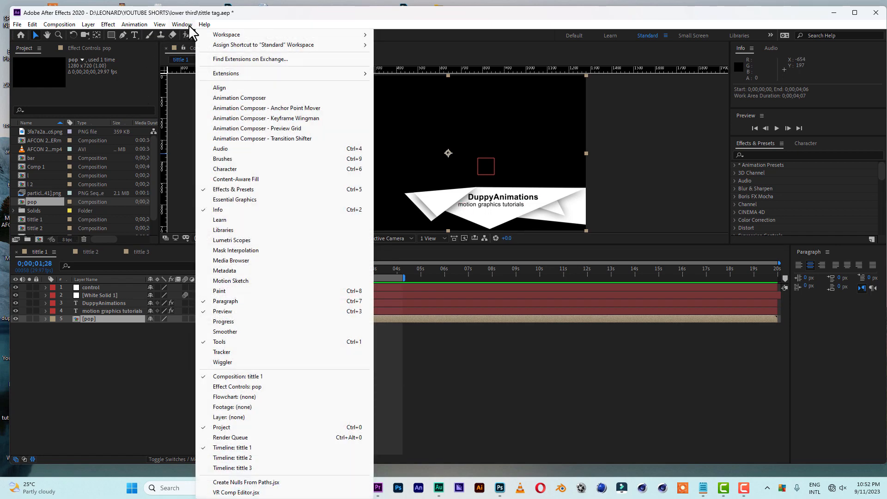
{"action": "left_click", "coordinate": [240, 200]}
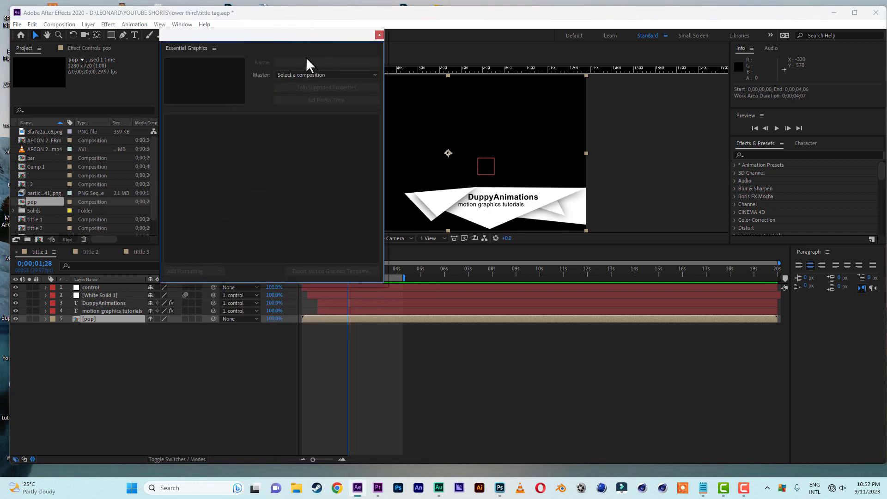
{"action": "left_click", "coordinate": [335, 74]}
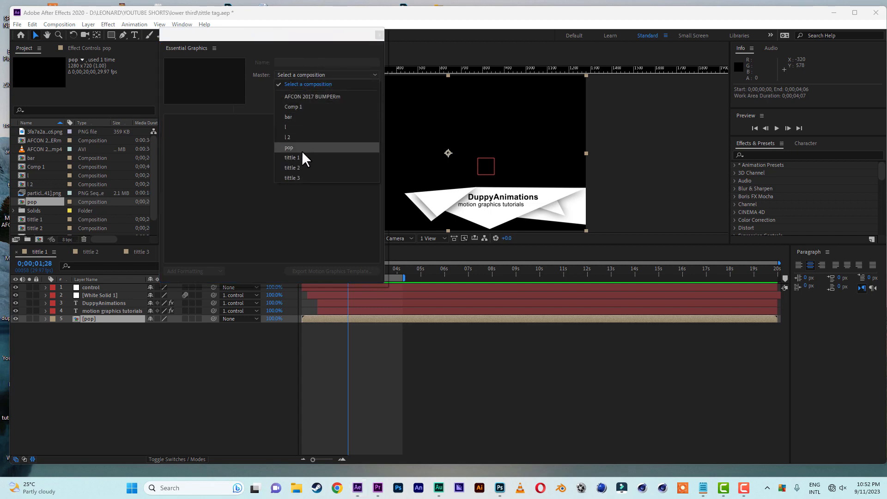
{"action": "left_click", "coordinate": [292, 158]}
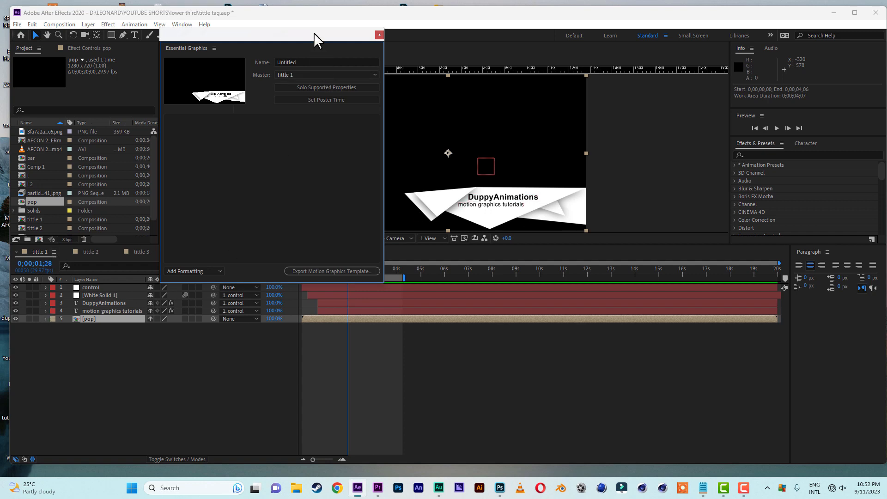
{"action": "left_click_drag", "start_coordinate": [314, 34], "coordinate": [310, 54]}
Step: Name the motion graphics template "lower third"
{"action": "left_click", "coordinate": [315, 62]}
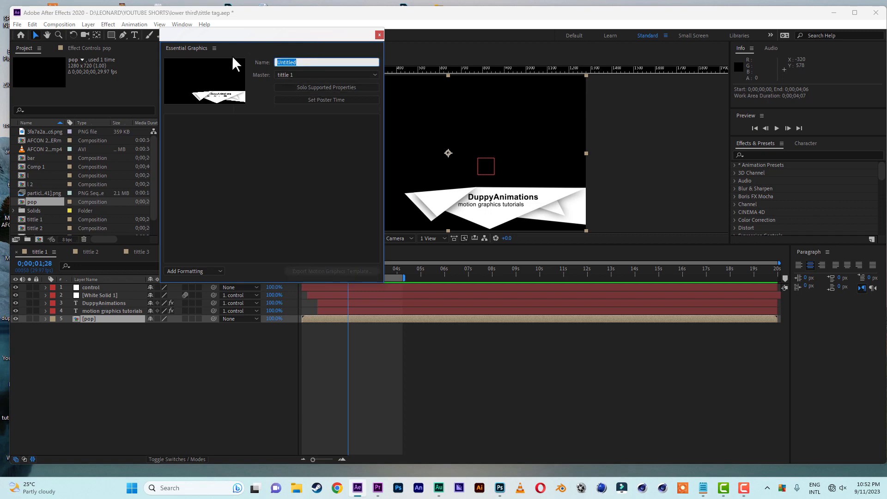
{"action": "type", "text": "lower third"}
{"action": "left_click", "coordinate": [289, 195]}
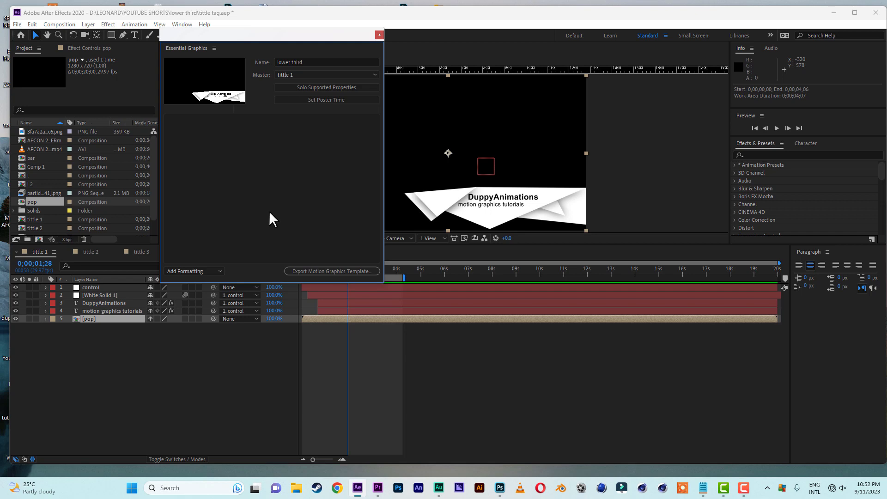
Step: Add a control group named "tittle - tag" to the template and collapse it
{"action": "left_click", "coordinate": [221, 271]}
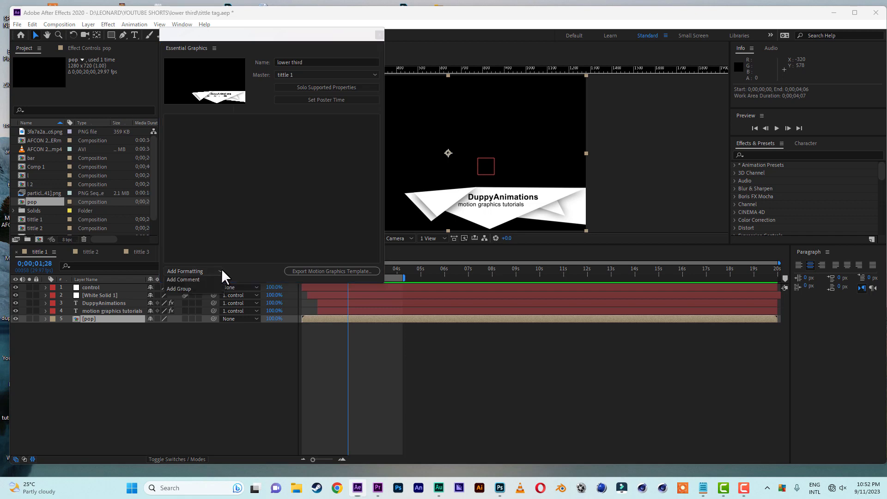
{"action": "left_click", "coordinate": [193, 287]}
{"action": "left_click", "coordinate": [208, 120]}
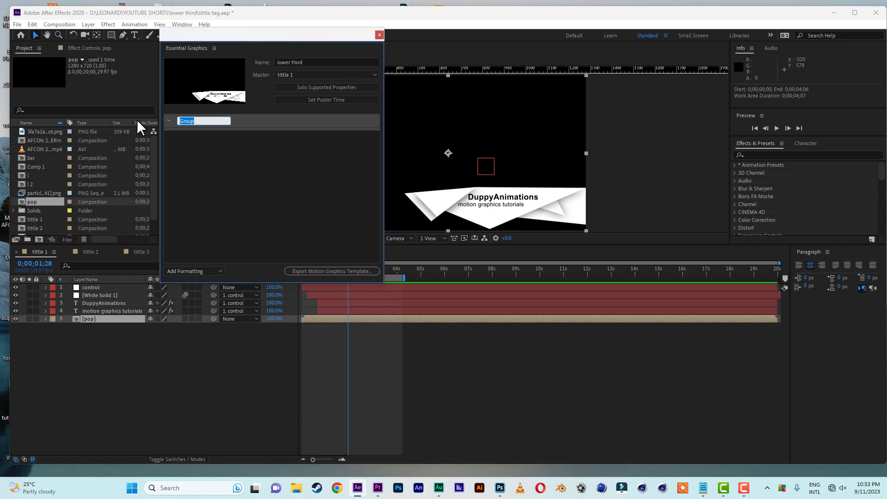
{"action": "type", "text": "tittle - tag"}
{"action": "left_click", "coordinate": [168, 120]}
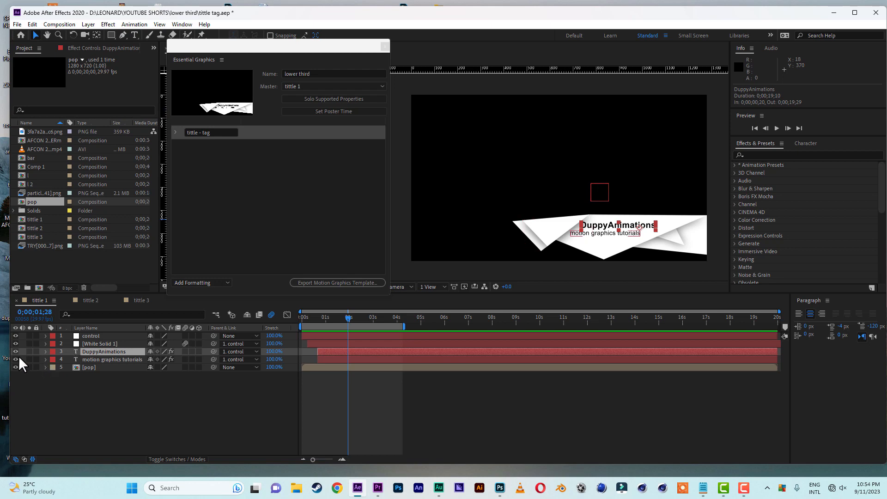
Step: Add the DuppyAnimations layer's Source Text property to the tittle - tag group
{"action": "left_click", "coordinate": [45, 352]}
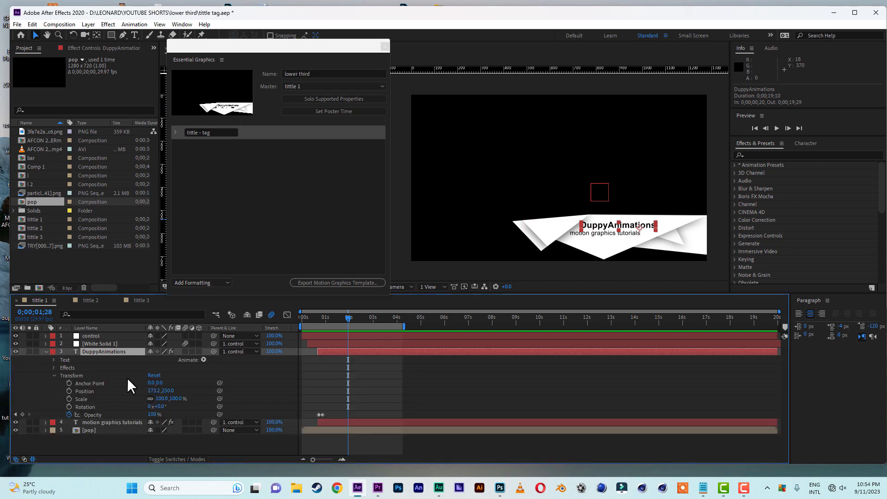
{"action": "left_click", "coordinate": [53, 359]}
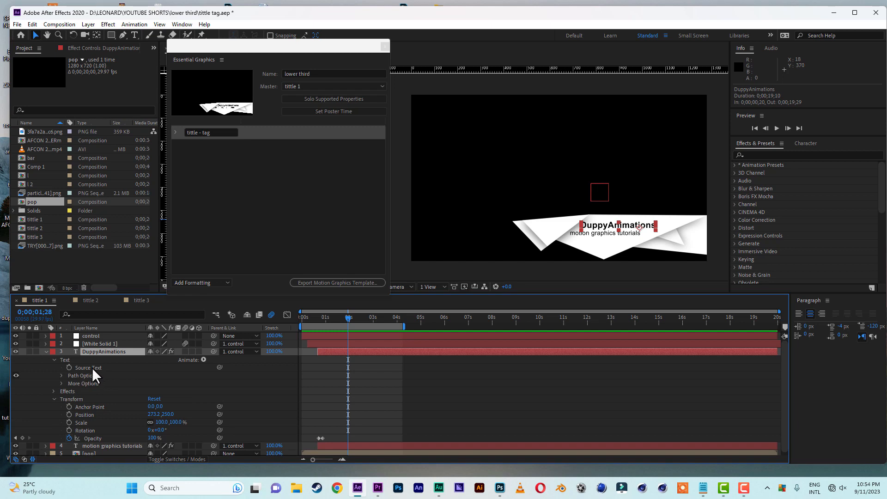
{"action": "left_click_drag", "start_coordinate": [93, 368], "coordinate": [204, 133]}
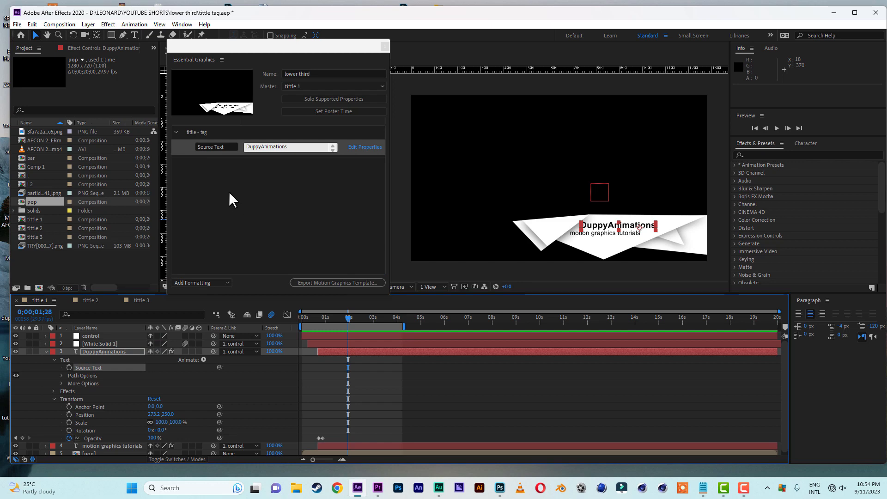
Step: Rename the Source Text control in the tittle - tag group to "name"
{"action": "left_click", "coordinate": [227, 144]}
{"action": "left_click_drag", "start_coordinate": [228, 145], "coordinate": [198, 147]}
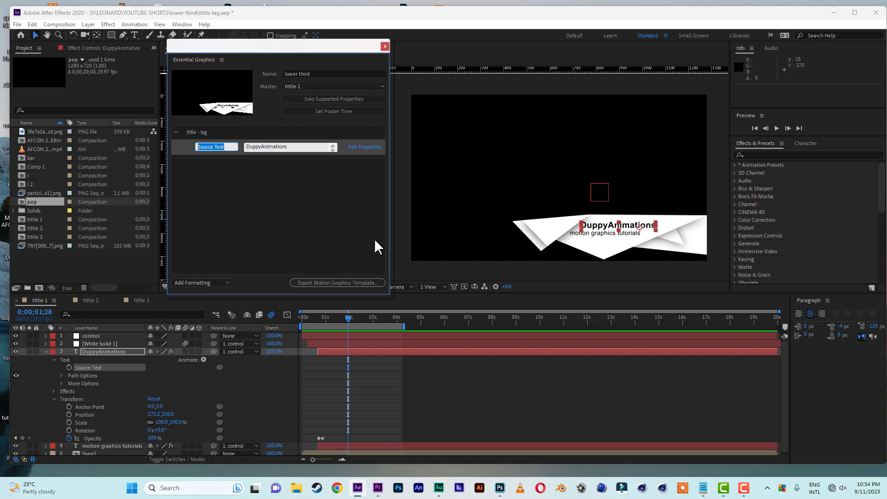
{"action": "type", "text": "name"}
{"action": "key", "text": "Return"}
Step: Enable custom font selection, font size adjustment, faux styles and the layer fallback text box for the name control
{"action": "left_click", "coordinate": [369, 151]}
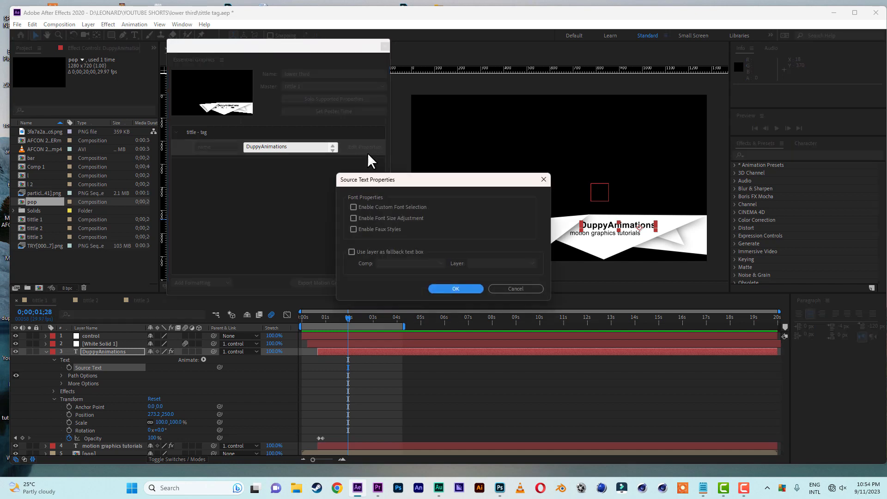
{"action": "left_click", "coordinate": [353, 207]}
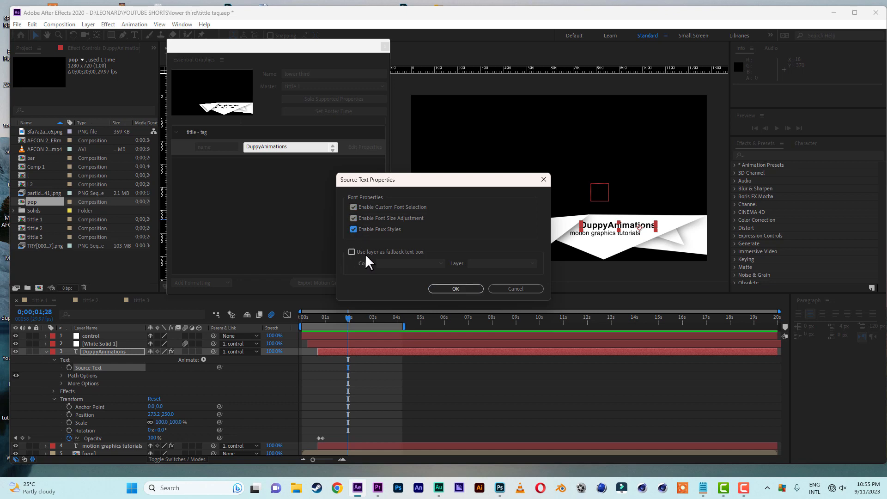
{"action": "left_click", "coordinate": [351, 252]}
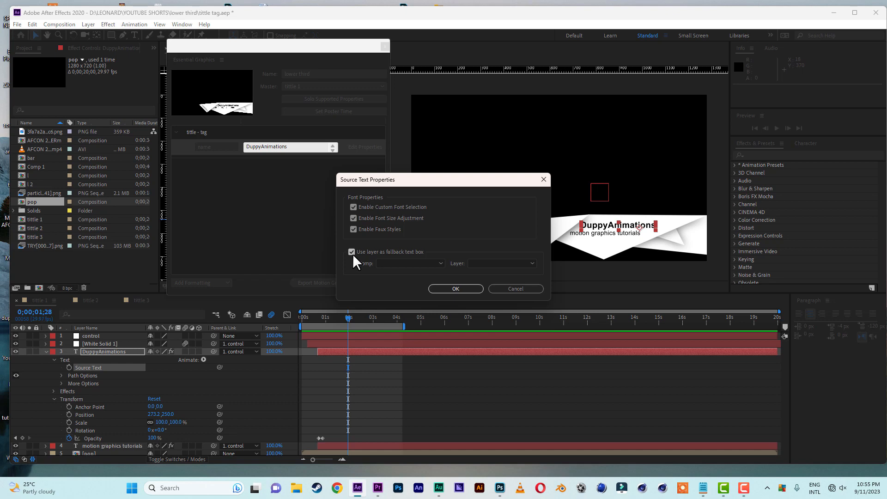
{"action": "left_click", "coordinate": [445, 289]}
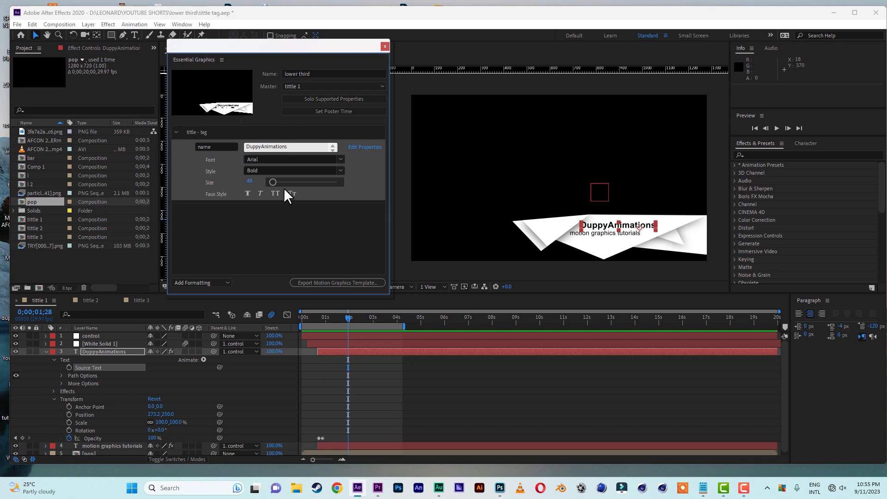
{"action": "mouse_move", "coordinate": [273, 182]}
{"action": "left_mouse_down"}
{"action": "mouse_move", "coordinate": [284, 182]}
{"action": "mouse_move", "coordinate": [272, 182]}
{"action": "left_mouse_up"}
{"action": "key", "text": "ctrl+z"}
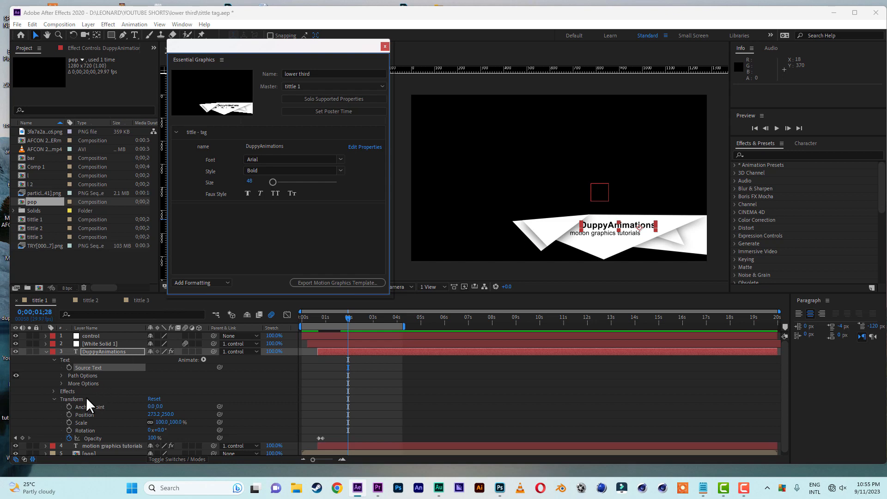
Step: Add the DuppyAnimations layer's Anchor Point, Position, Scale and Rotation properties to the tittle - tag group
{"action": "left_click", "coordinate": [53, 359]}
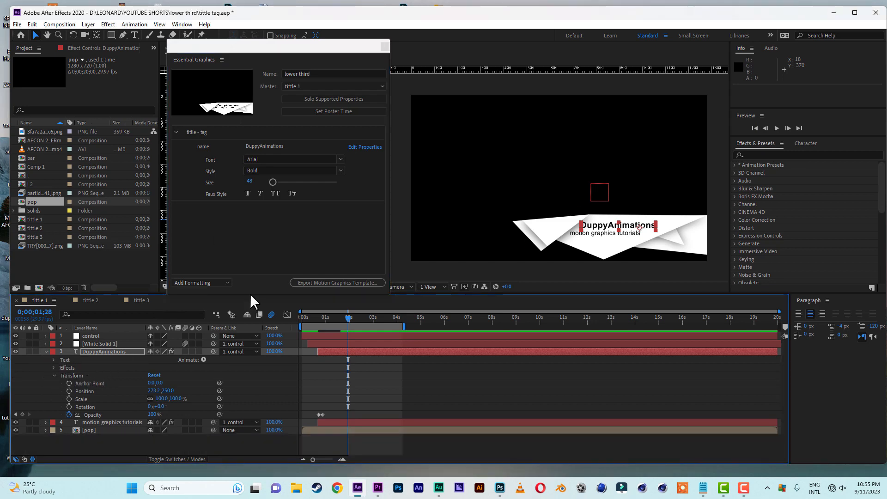
{"action": "left_click_drag", "start_coordinate": [91, 383], "coordinate": [226, 202]}
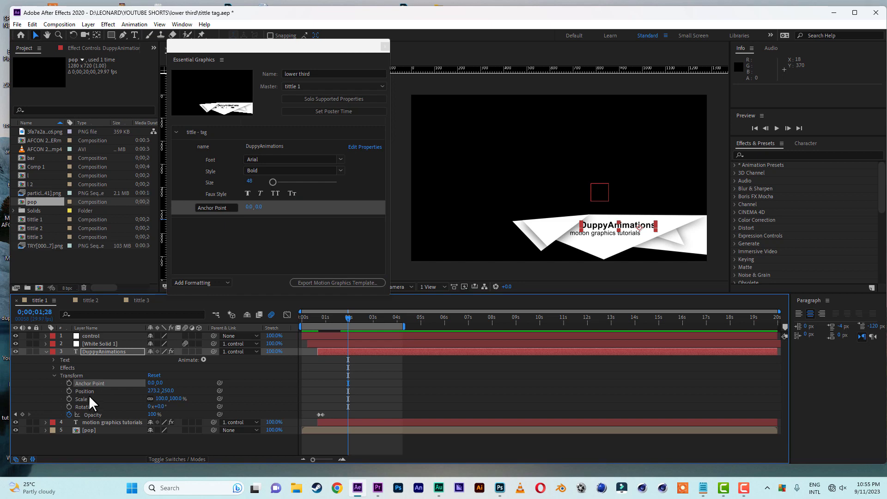
{"action": "left_click_drag", "start_coordinate": [87, 390], "coordinate": [221, 217]}
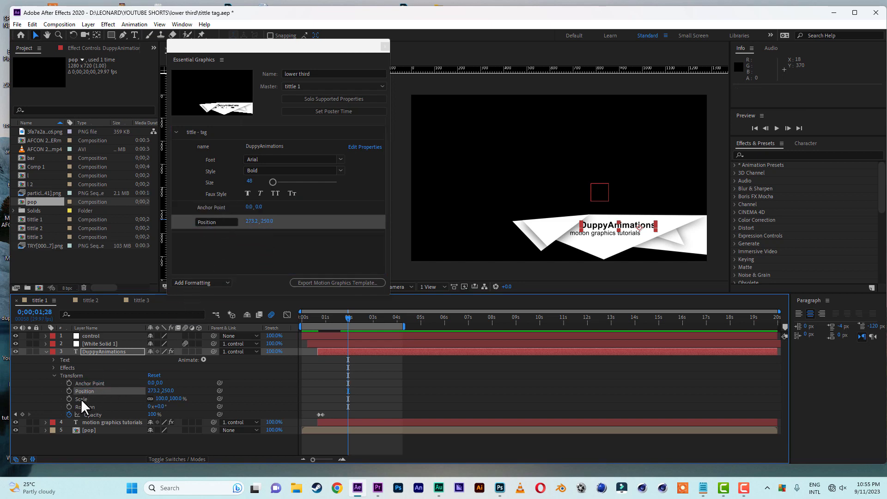
{"action": "left_click_drag", "start_coordinate": [81, 399], "coordinate": [220, 232]}
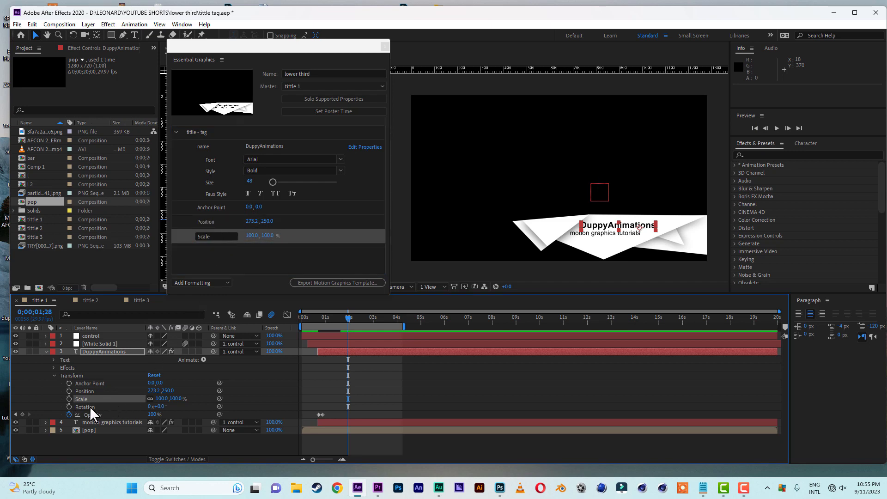
{"action": "left_click_drag", "start_coordinate": [90, 406], "coordinate": [234, 242]}
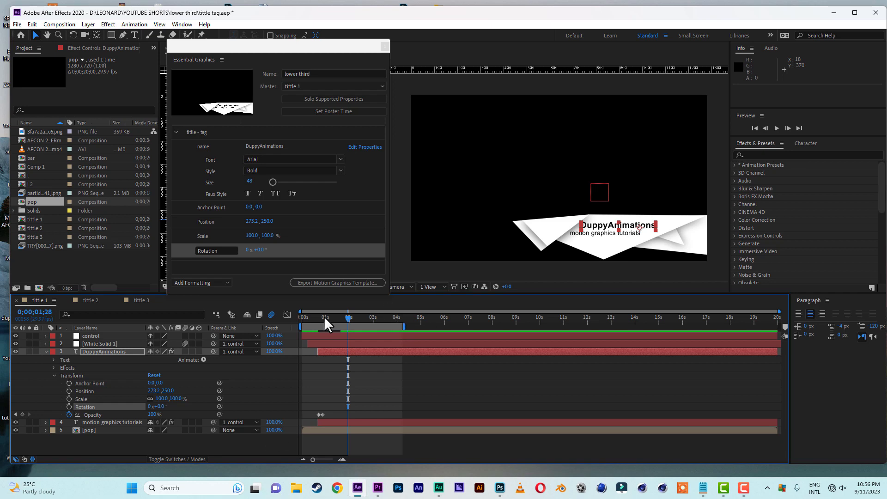
{"action": "mouse_move", "coordinate": [323, 316]}
{"action": "left_mouse_down"}
{"action": "mouse_move", "coordinate": [305, 325]}
{"action": "mouse_move", "coordinate": [333, 320]}
{"action": "left_mouse_up"}
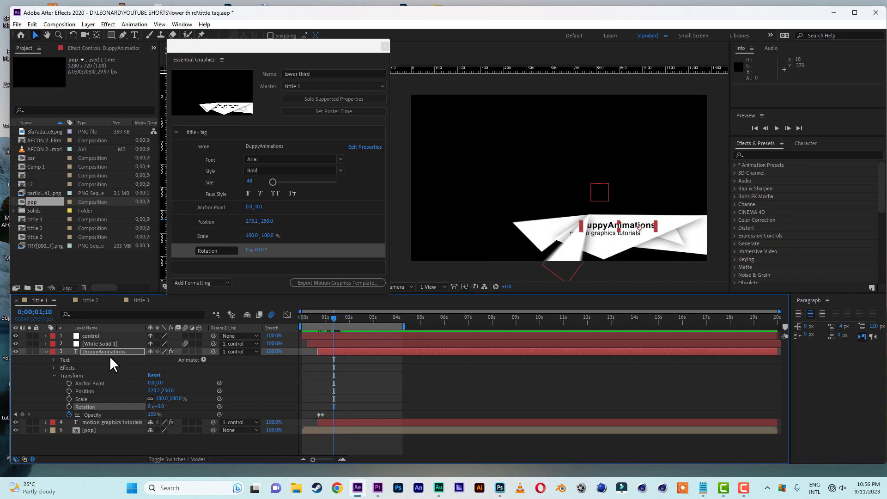
Step: Add the Map Black To property of the DuppyAnimations layer's Tint effect to the tittle - tag group
{"action": "left_click", "coordinate": [53, 376]}
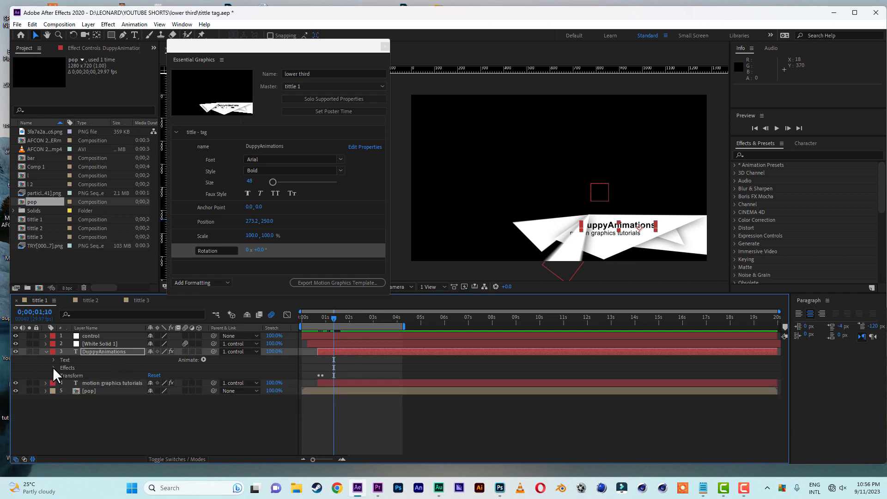
{"action": "left_click", "coordinate": [53, 368]}
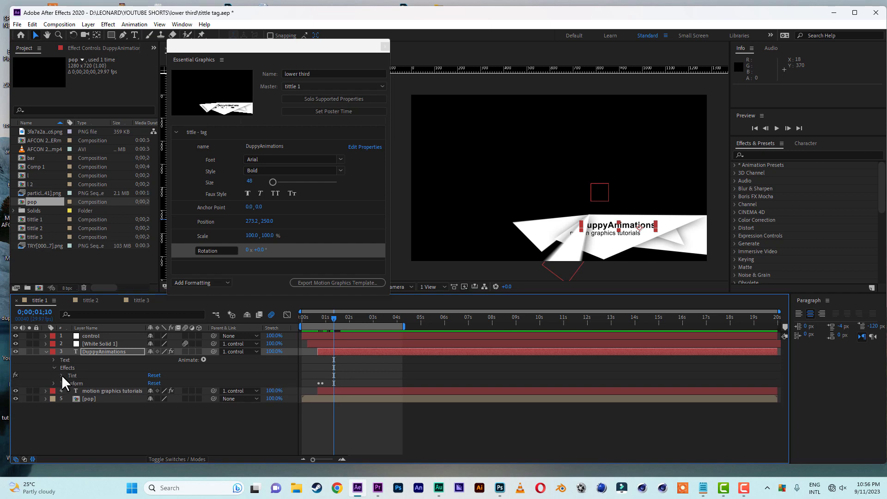
{"action": "left_click", "coordinate": [62, 375]}
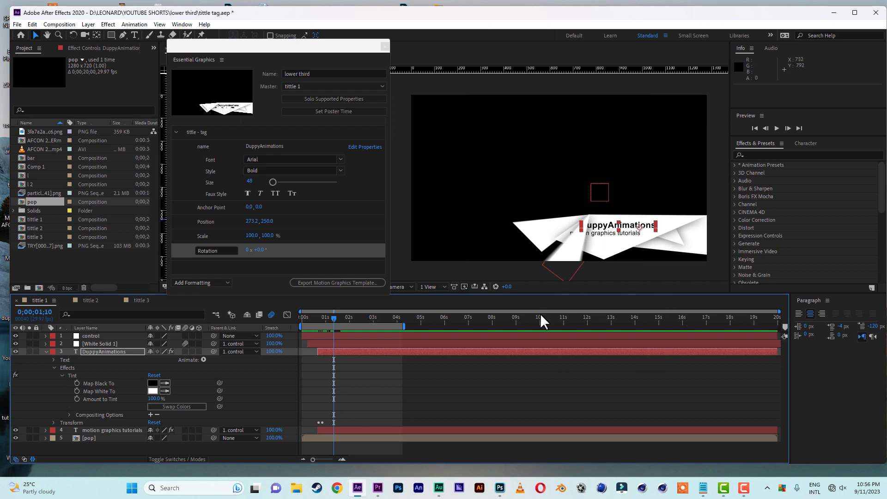
{"action": "left_click", "coordinate": [102, 383]}
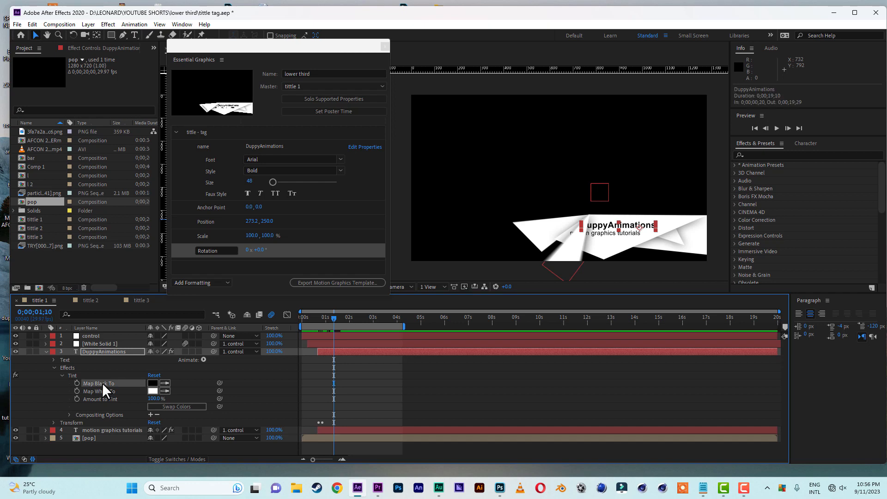
{"action": "left_click_drag", "start_coordinate": [102, 383], "coordinate": [234, 259]}
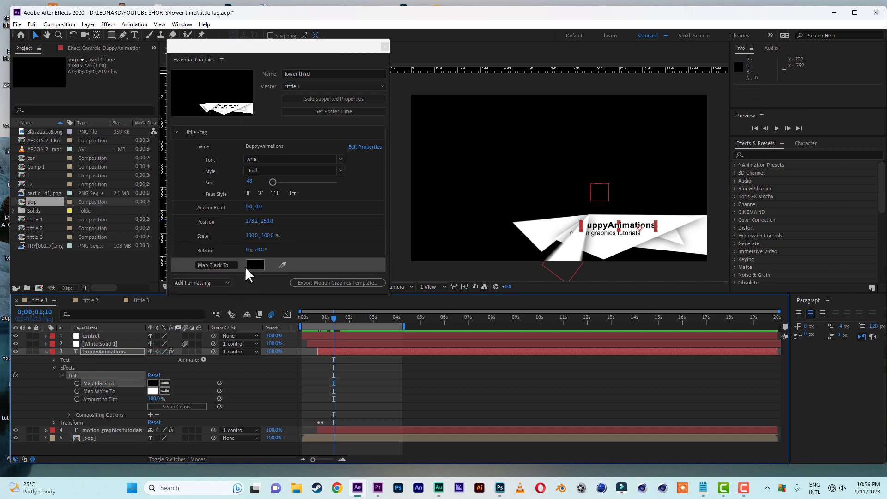
Step: Rename the Map Black To control in the tittle - tag group to "color"
{"action": "left_click", "coordinate": [233, 264]}
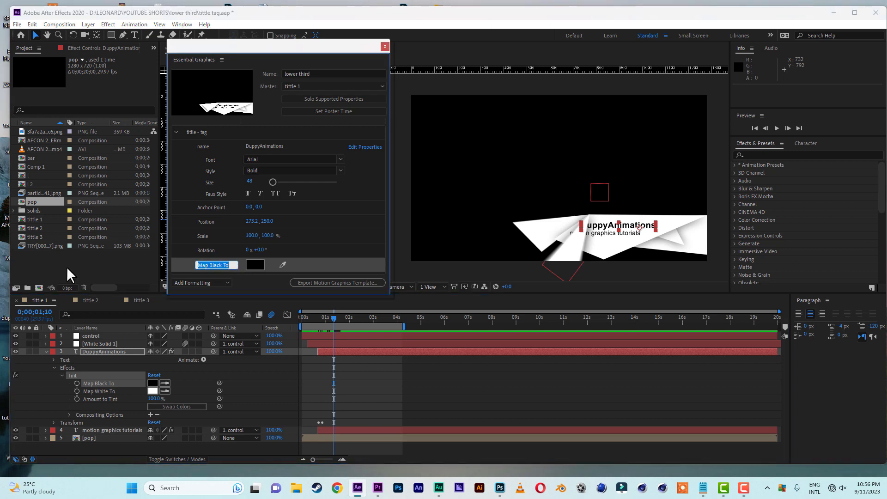
{"action": "type", "text": "color"}
{"action": "left_click", "coordinate": [326, 248]}
{"action": "left_click", "coordinate": [209, 265]}
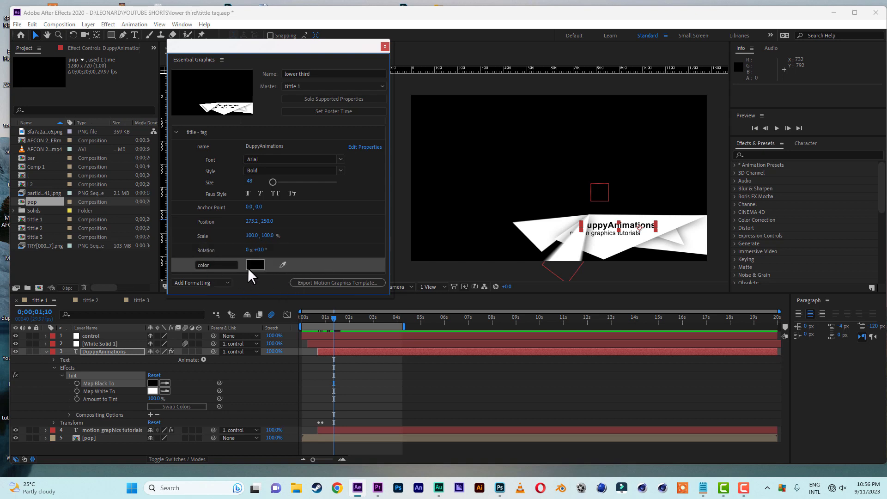
Step: Try the color control of the tittle - tag group with red FF0000 and return it to black 000000
{"action": "left_click", "coordinate": [258, 264]}
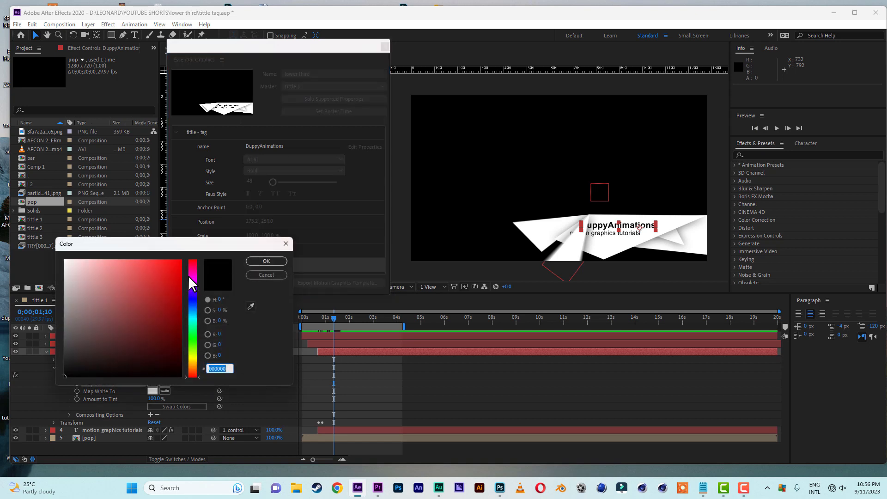
{"action": "mouse_move", "coordinate": [160, 271]}
{"action": "left_mouse_down"}
{"action": "mouse_move", "coordinate": [187, 269]}
{"action": "mouse_move", "coordinate": [202, 254]}
{"action": "left_mouse_up"}
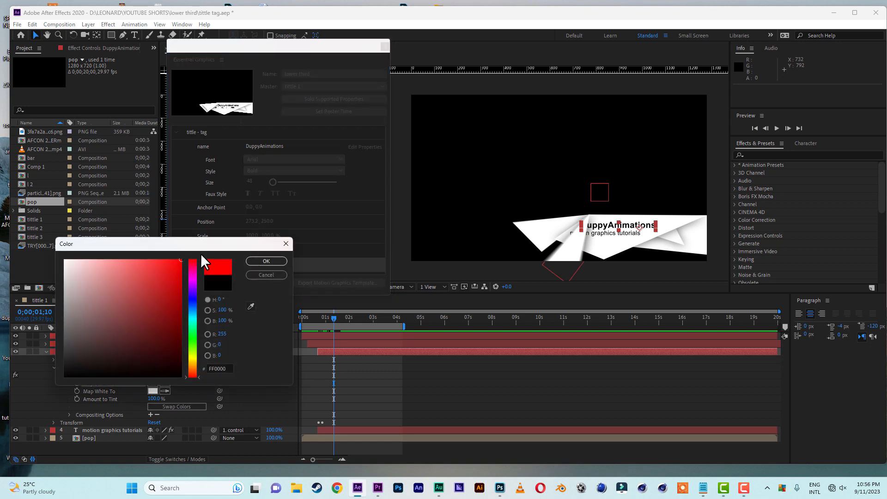
{"action": "left_click", "coordinate": [271, 262]}
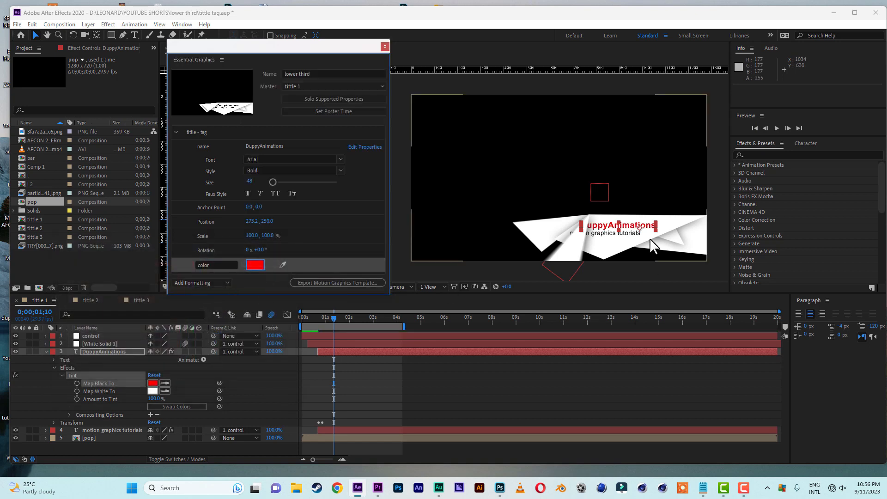
{"action": "left_click", "coordinate": [255, 264]}
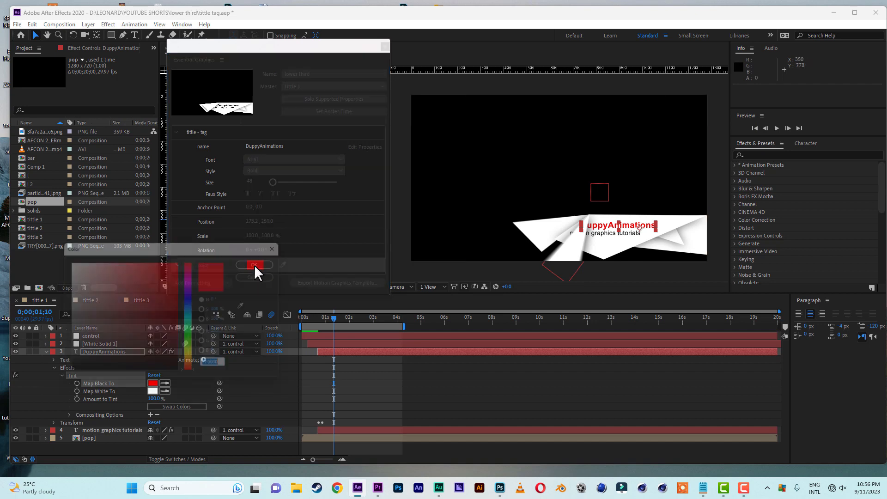
{"action": "left_click_drag", "start_coordinate": [80, 346], "coordinate": [33, 413]}
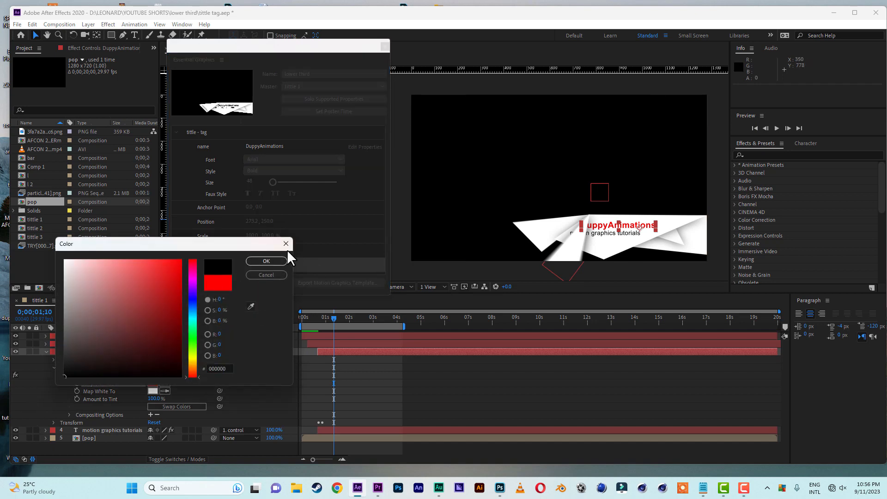
{"action": "left_click", "coordinate": [278, 262]}
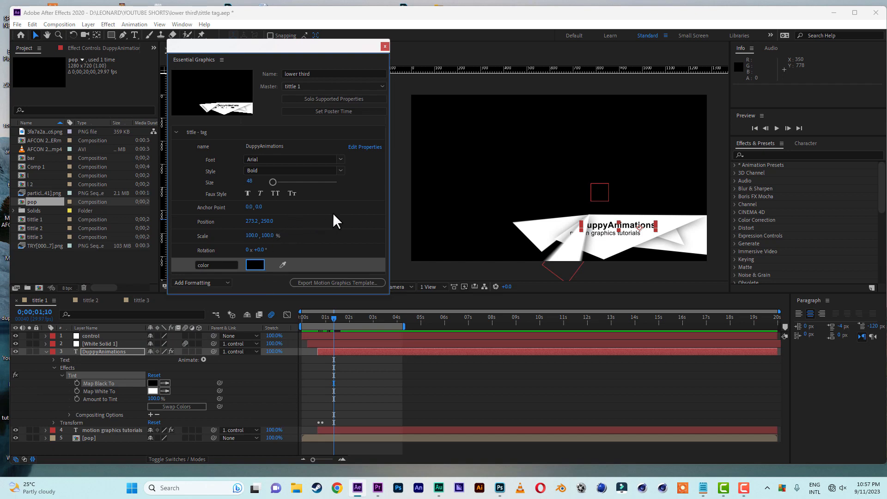
Step: Collapse the tittle - tag group and the DuppyAnimations layer, and move the current time to 0;00;03;14
{"action": "left_click", "coordinate": [176, 132]}
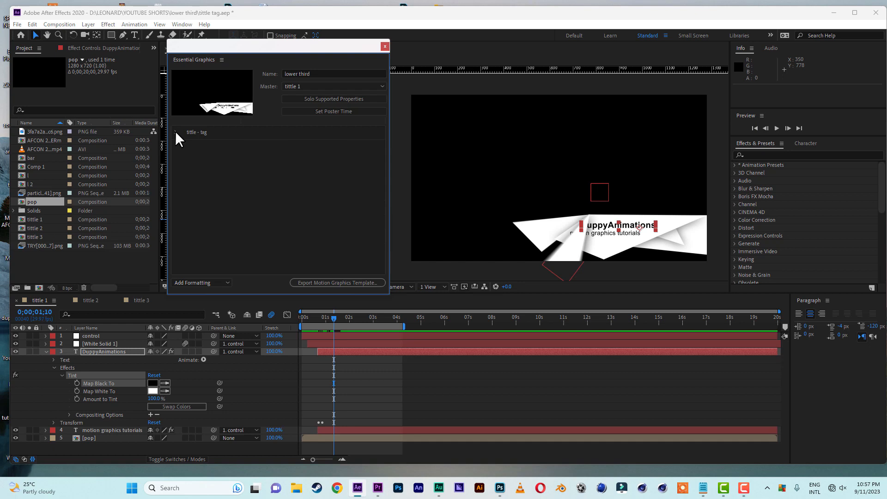
{"action": "left_click", "coordinate": [45, 351]}
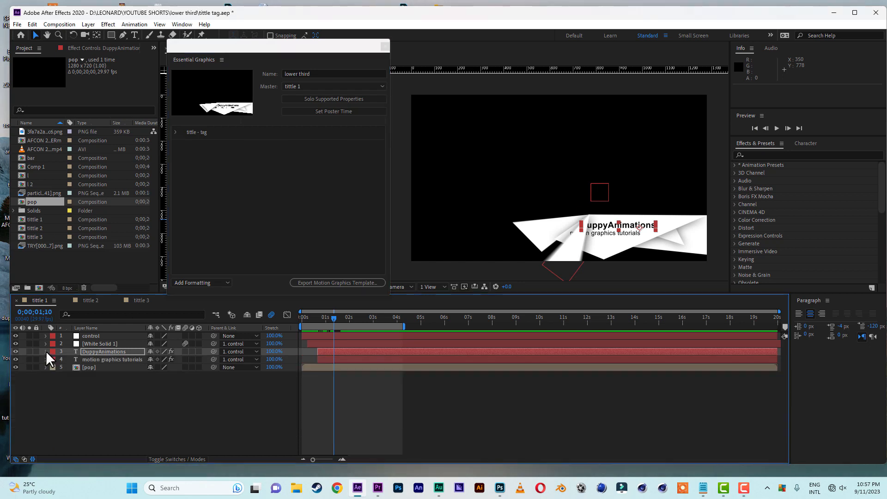
{"action": "mouse_move", "coordinate": [384, 320]}
{"action": "left_mouse_down"}
{"action": "mouse_move", "coordinate": [365, 320]}
{"action": "mouse_move", "coordinate": [384, 319]}
{"action": "left_mouse_up"}
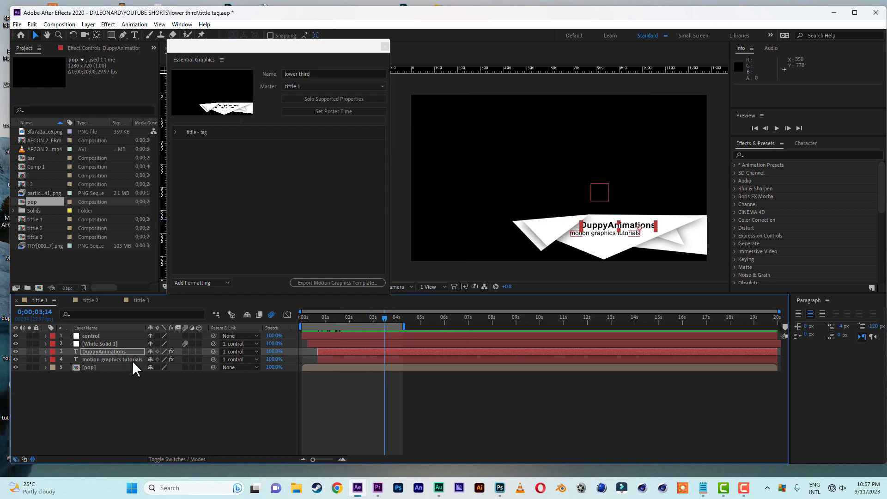
Step: Add a new control group named "sub - tittle" below the tittle - tag group
{"action": "left_click", "coordinate": [227, 282]}
{"action": "left_click", "coordinate": [195, 301]}
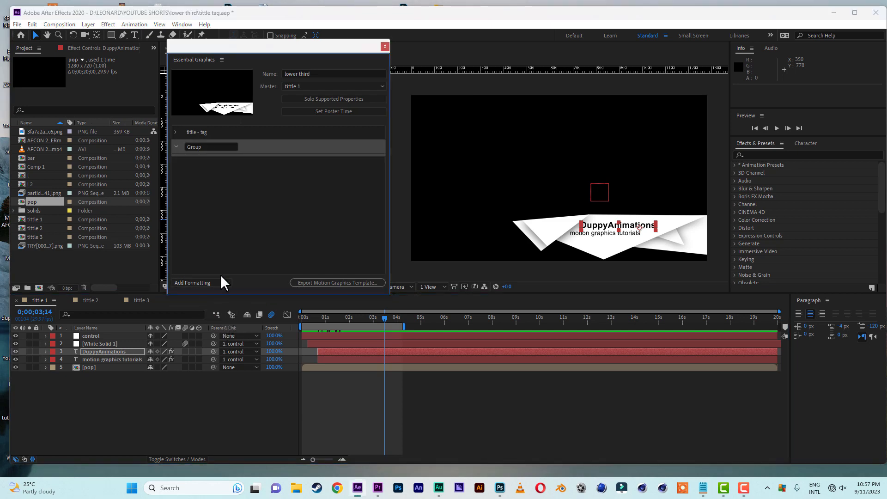
{"action": "left_click", "coordinate": [206, 148]}
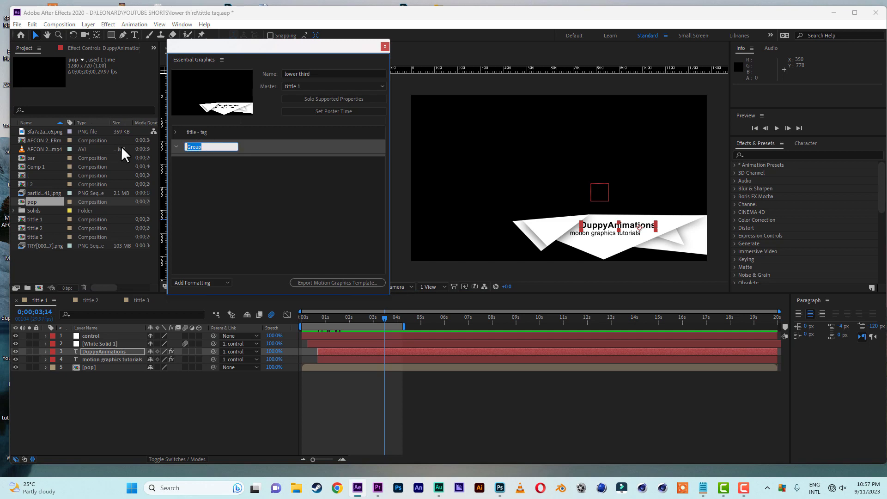
{"action": "type", "text": "sub - tittle"}
{"action": "key", "text": "Return"}
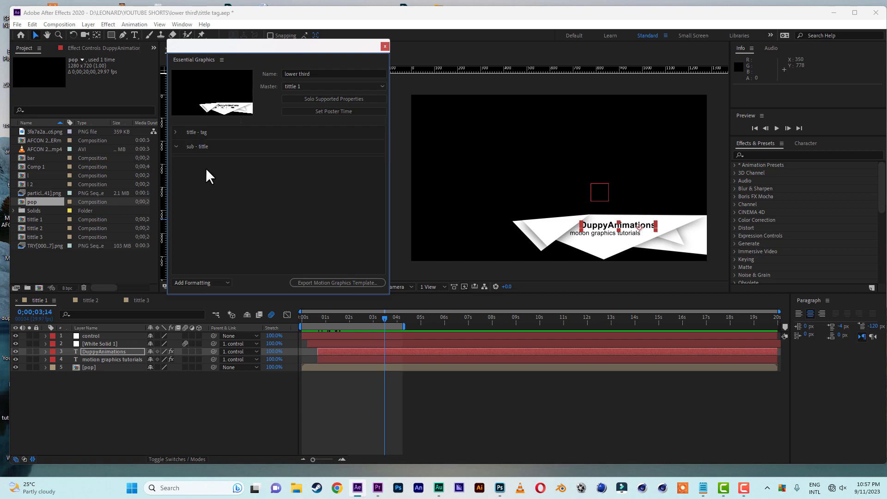
Step: Add the motion graphics tutorials layer's Source Text property to the sub - tittle group and rename the control to "sub"
{"action": "left_click", "coordinate": [45, 358]}
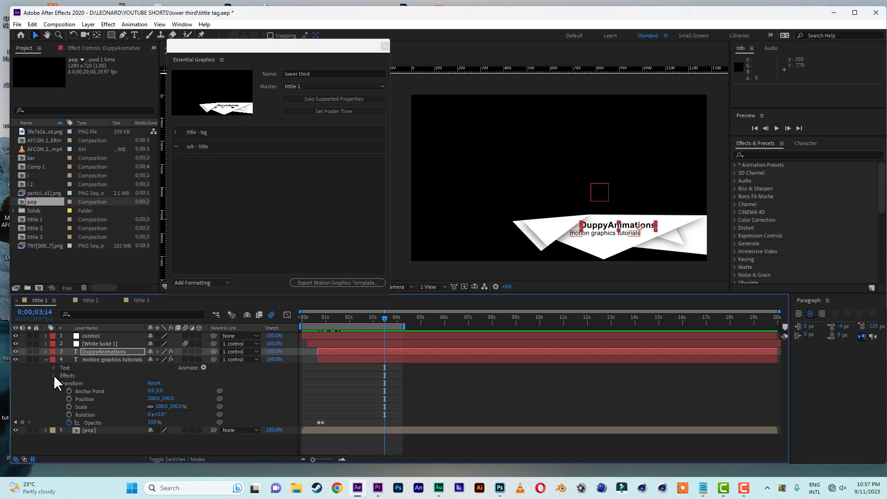
{"action": "left_click", "coordinate": [53, 367]}
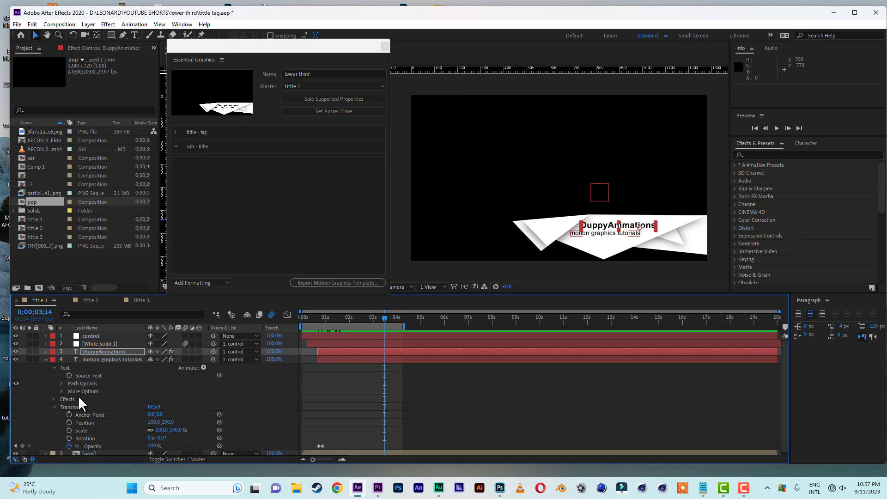
{"action": "left_click_drag", "start_coordinate": [83, 376], "coordinate": [190, 145]}
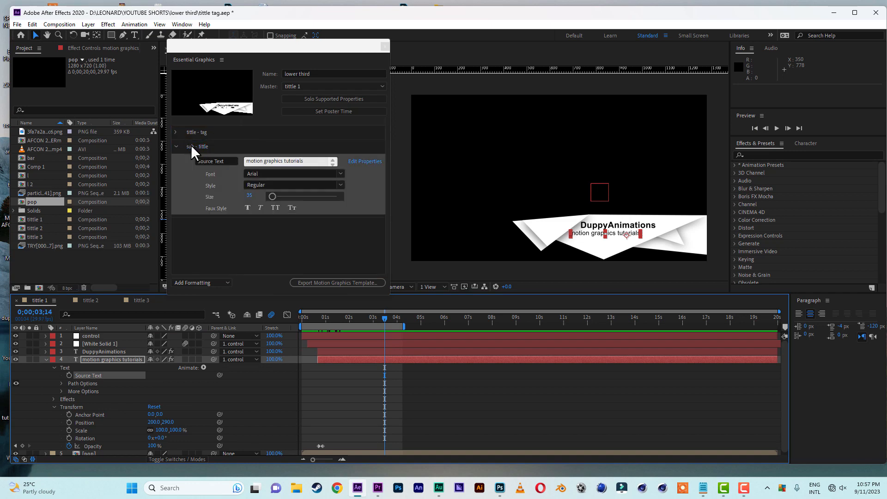
{"action": "left_click", "coordinate": [228, 162]}
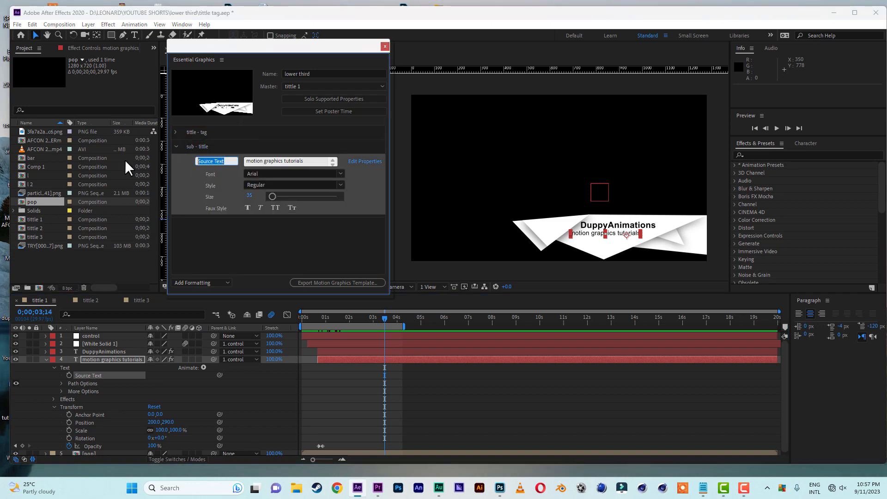
{"action": "type", "text": "sub"}
{"action": "left_click", "coordinate": [316, 254]}
Step: Accept the sub control's source text properties with custom font selection, font size adjustment and faux styles enabled
{"action": "left_click", "coordinate": [372, 162]}
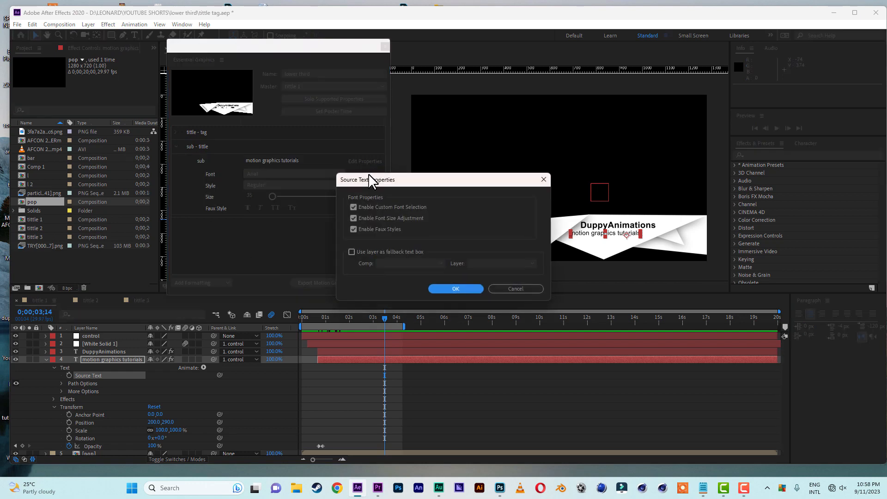
{"action": "left_click", "coordinate": [461, 289]}
{"action": "left_click", "coordinate": [450, 288]}
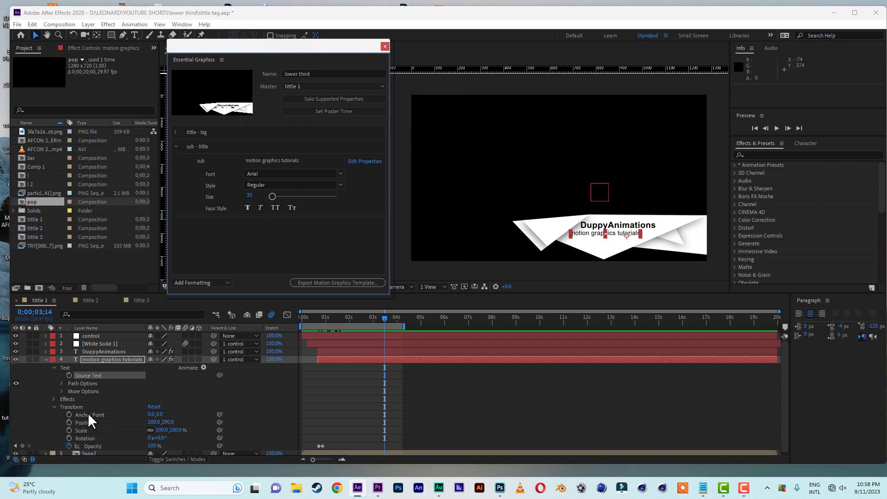
Step: Add the motion graphics tutorials layer's Anchor Point, Position, Scale and Rotation properties to the sub - tittle group
{"action": "left_click_drag", "start_coordinate": [90, 414], "coordinate": [220, 220]}
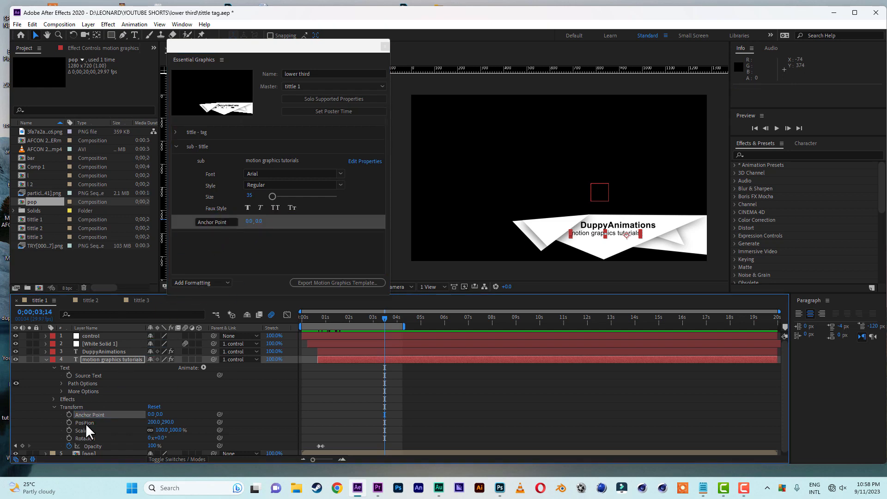
{"action": "left_click_drag", "start_coordinate": [86, 423], "coordinate": [234, 237]}
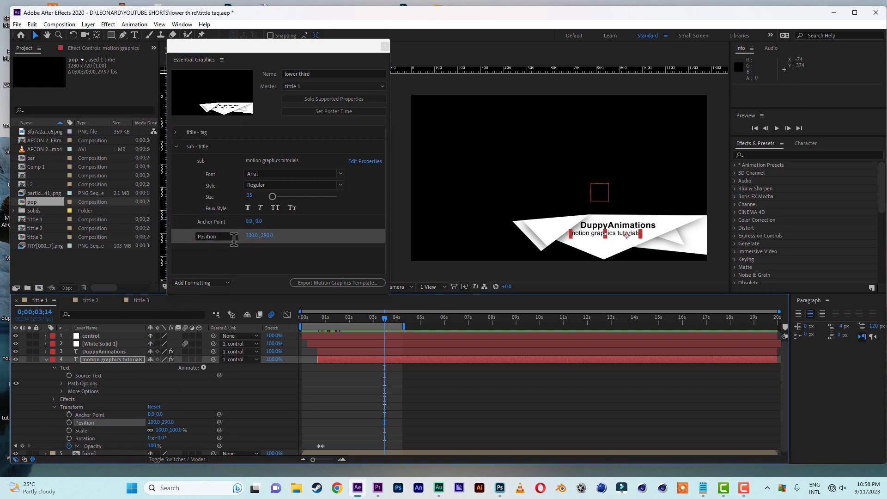
{"action": "left_click_drag", "start_coordinate": [86, 430], "coordinate": [209, 243]}
{"action": "left_click_drag", "start_coordinate": [90, 438], "coordinate": [220, 257]}
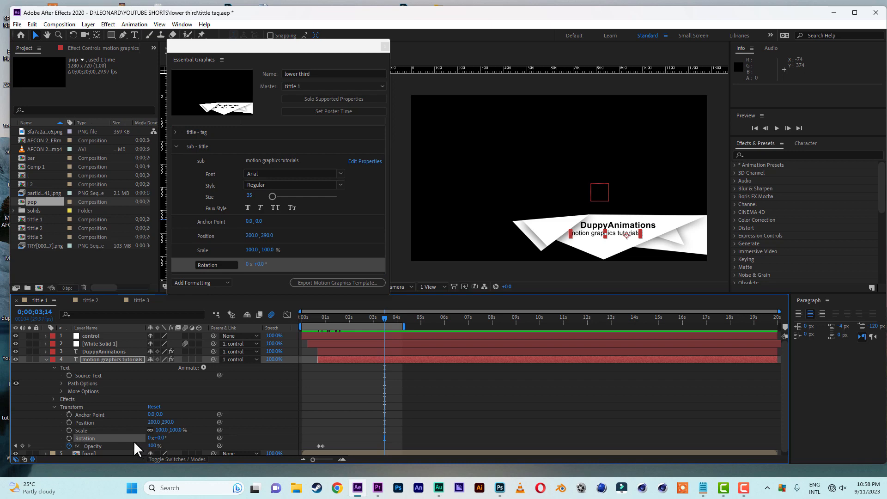
{"action": "left_click", "coordinate": [46, 359]}
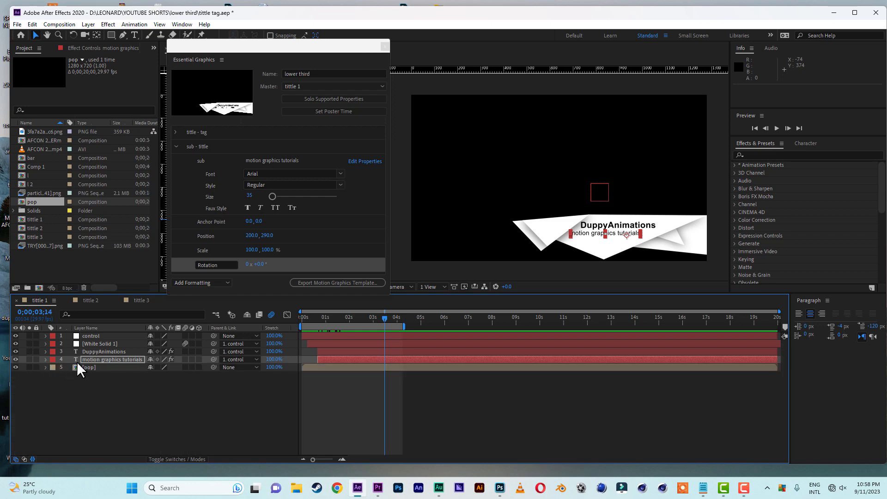
Step: Add the motion graphics tutorials layer's Tint Map Black To property to the sub - tittle group
{"action": "left_click", "coordinate": [46, 359]}
{"action": "left_click", "coordinate": [54, 406]}
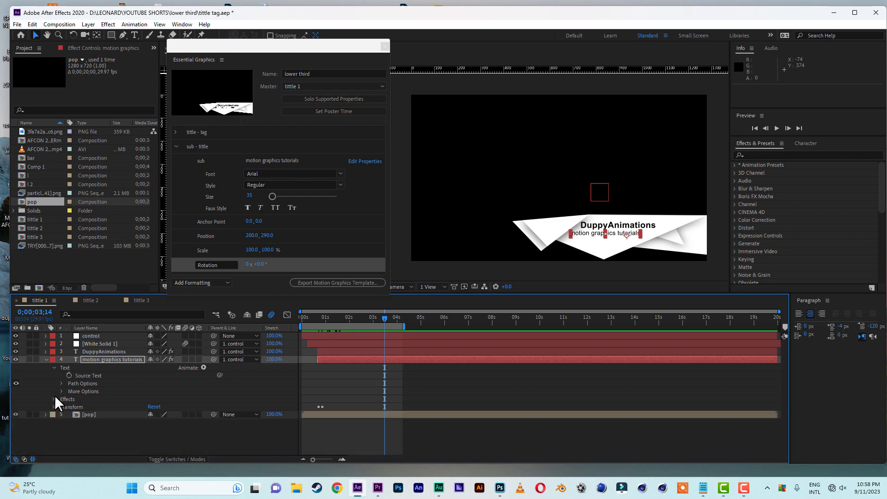
{"action": "left_click", "coordinate": [54, 399]}
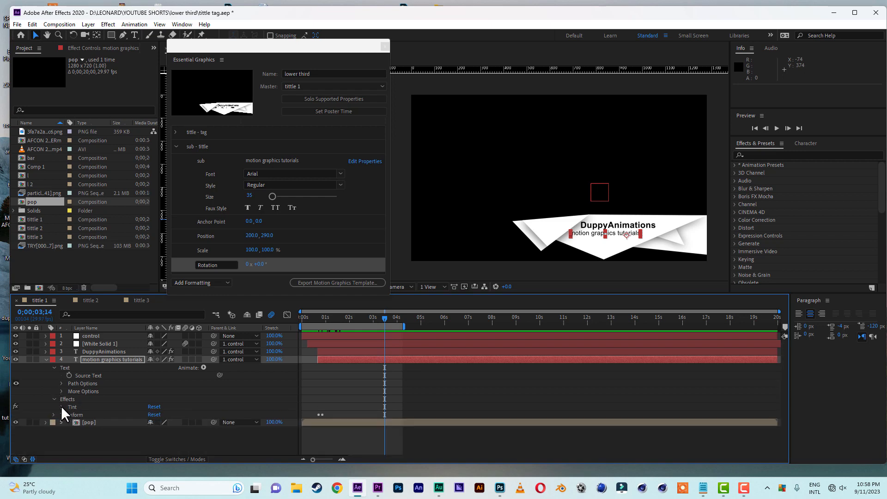
{"action": "left_click", "coordinate": [62, 406]}
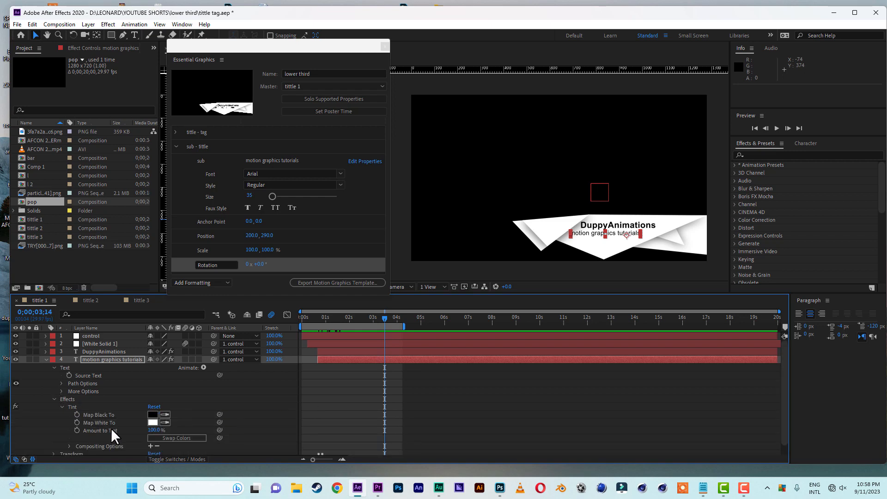
{"action": "left_click", "coordinate": [102, 414]}
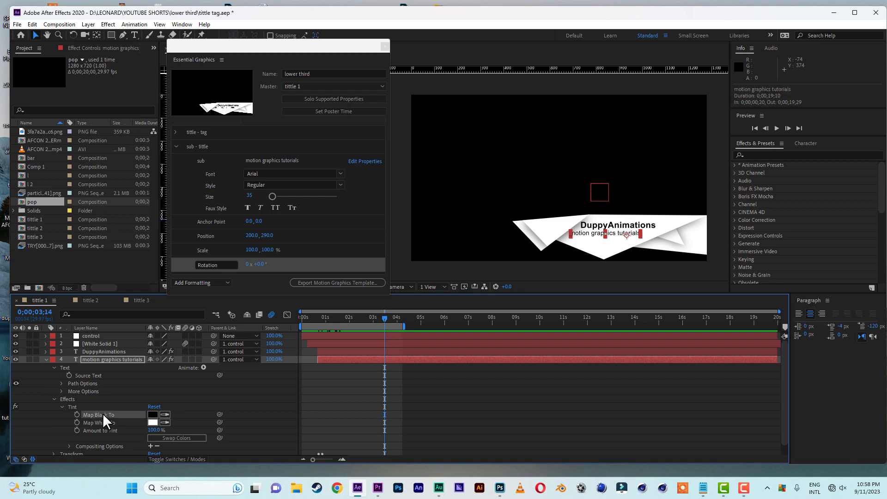
{"action": "left_click_drag", "start_coordinate": [102, 414], "coordinate": [223, 272]}
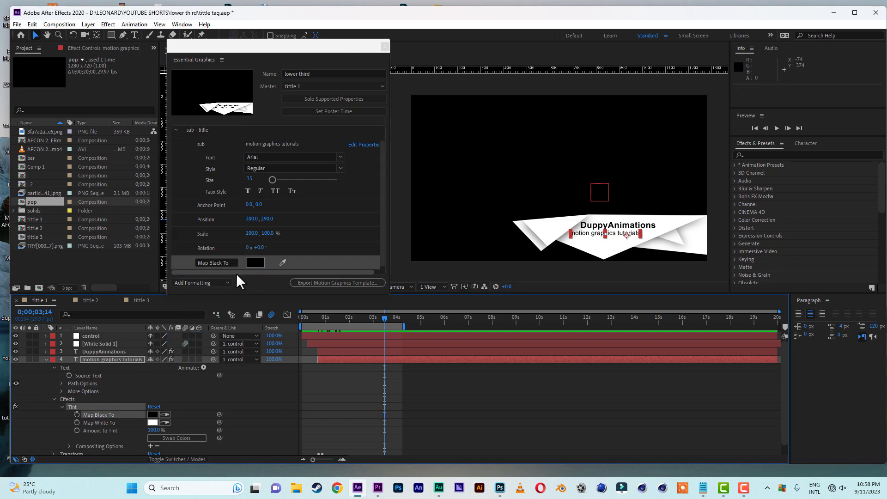
Step: Rename the Map Black To control in the sub - tittle group to "color"
{"action": "left_click", "coordinate": [227, 262]}
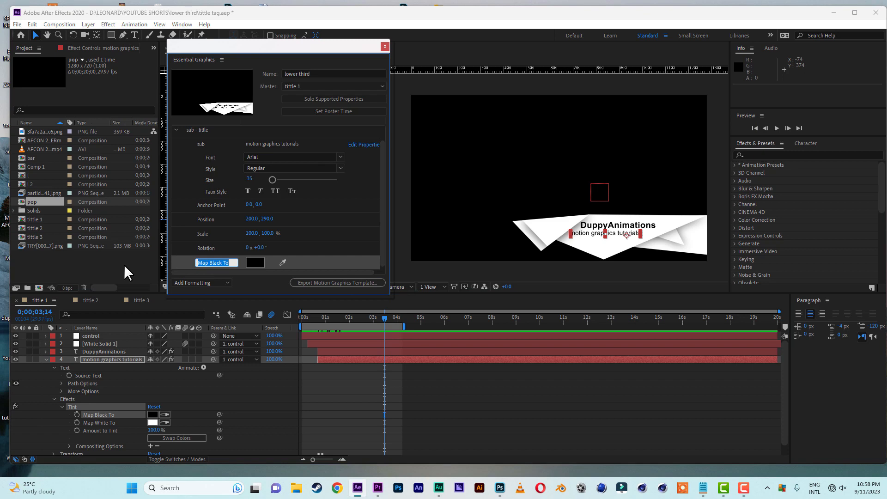
{"action": "type", "text": "color"}
{"action": "left_click", "coordinate": [243, 261]}
Step: Collapse the sub - tittle group and the motion graphics tutorials layer, and select the pop layer
{"action": "left_click", "coordinate": [176, 129]}
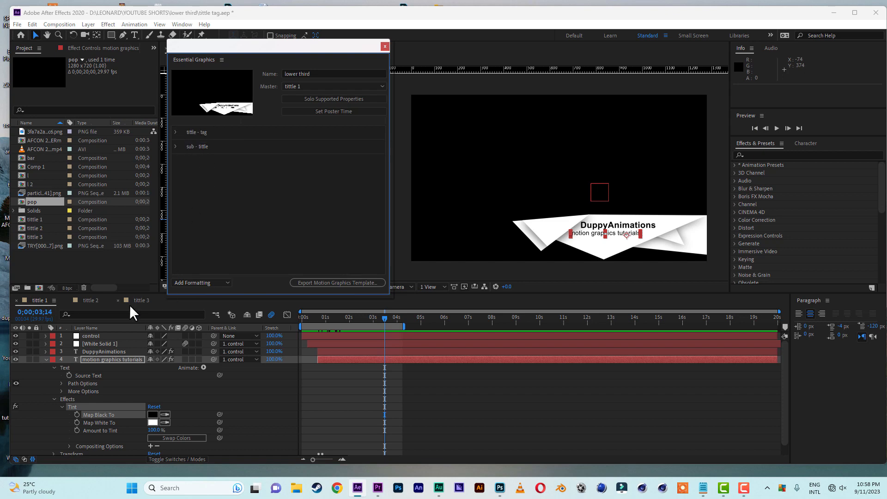
{"action": "left_click", "coordinate": [46, 359]}
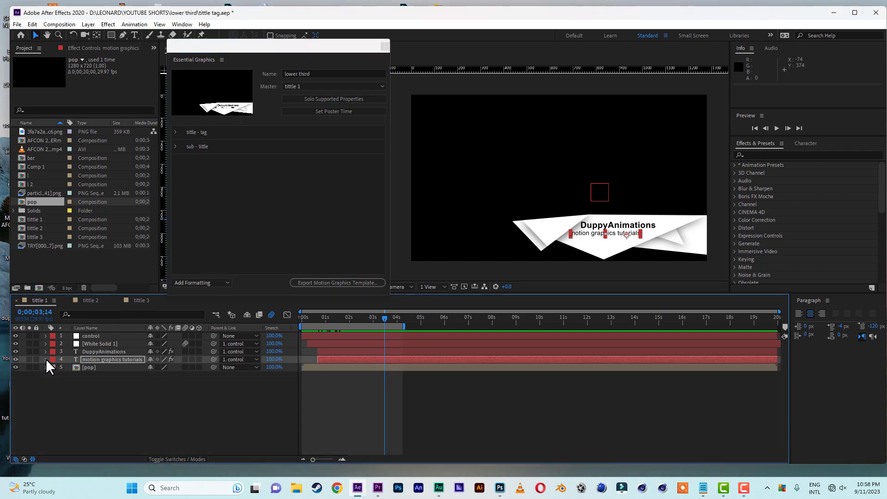
{"action": "left_click", "coordinate": [105, 368]}
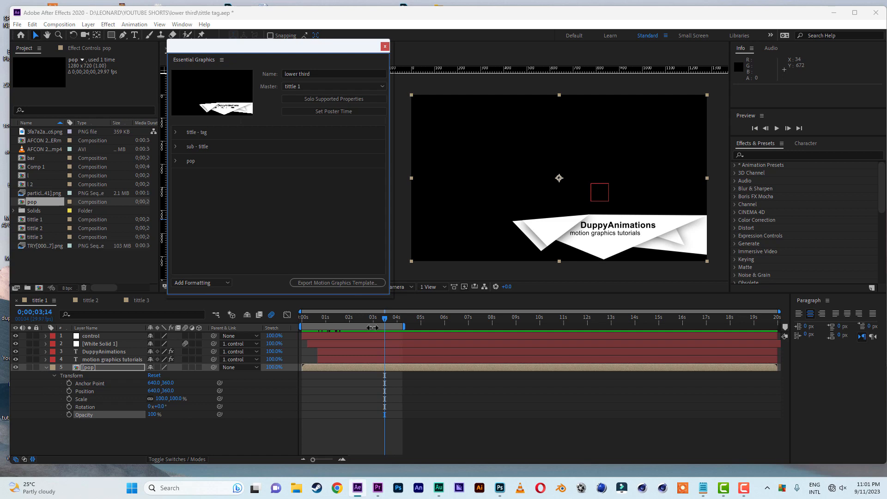
Step: Set the template's poster time at 0;00;03;11 in the tittle 1 composition
{"action": "left_click", "coordinate": [271, 315]}
{"action": "mouse_move", "coordinate": [386, 320]}
{"action": "left_mouse_down"}
{"action": "mouse_move", "coordinate": [309, 320]}
{"action": "mouse_move", "coordinate": [400, 320]}
{"action": "mouse_move", "coordinate": [370, 320]}
{"action": "mouse_move", "coordinate": [381, 320]}
{"action": "left_mouse_up"}
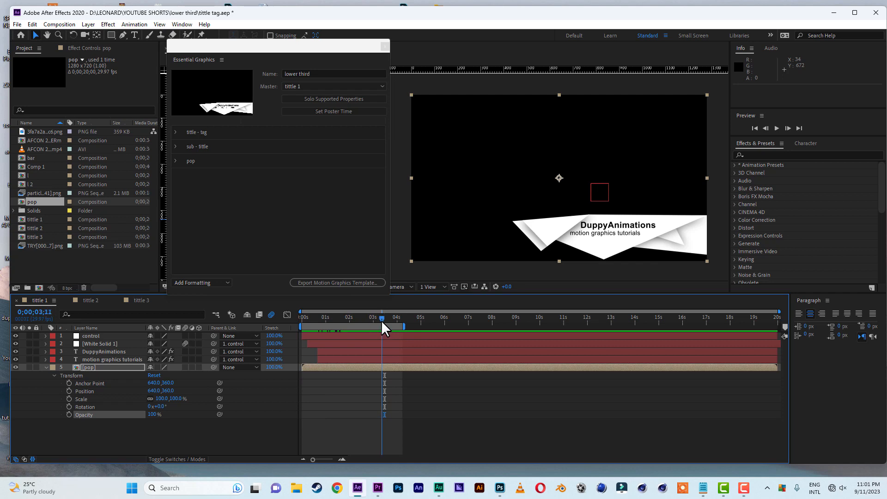
{"action": "left_click", "coordinate": [326, 111]}
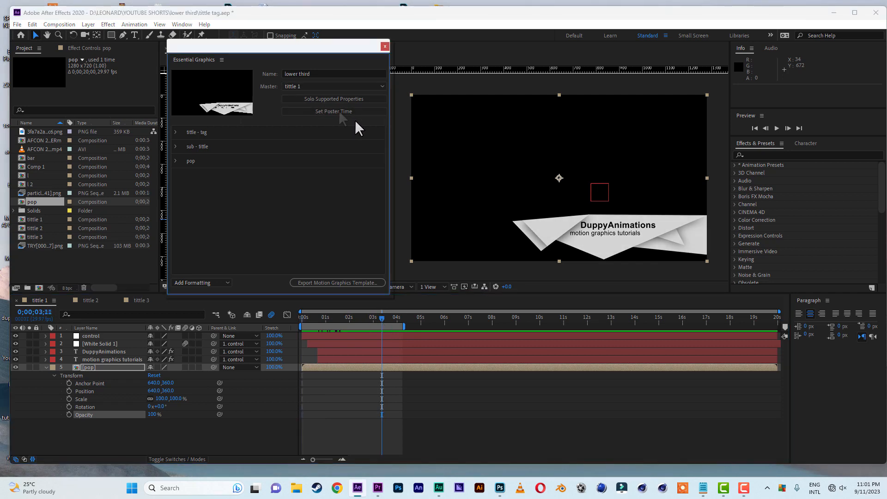
Step: Scrub through the tittle 1 animation from its start and set the poster time at 0;00;03;09
{"action": "left_click", "coordinate": [300, 318]}
{"action": "left_click_drag", "start_coordinate": [301, 318], "coordinate": [346, 318]}
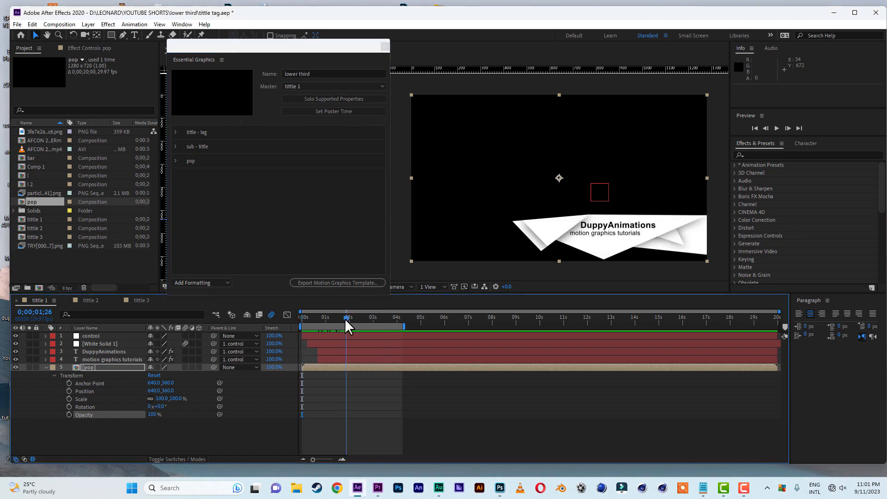
{"action": "left_click_drag", "start_coordinate": [345, 317], "coordinate": [292, 317]}
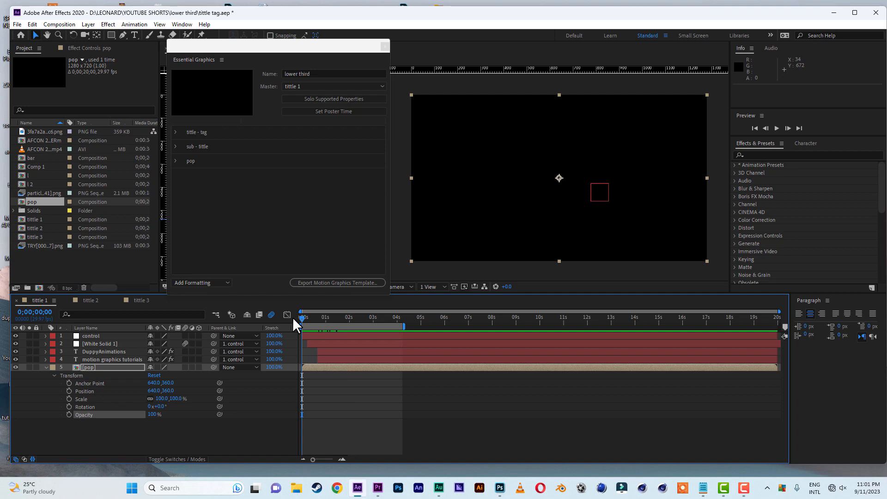
{"action": "left_click_drag", "start_coordinate": [296, 317], "coordinate": [379, 321]}
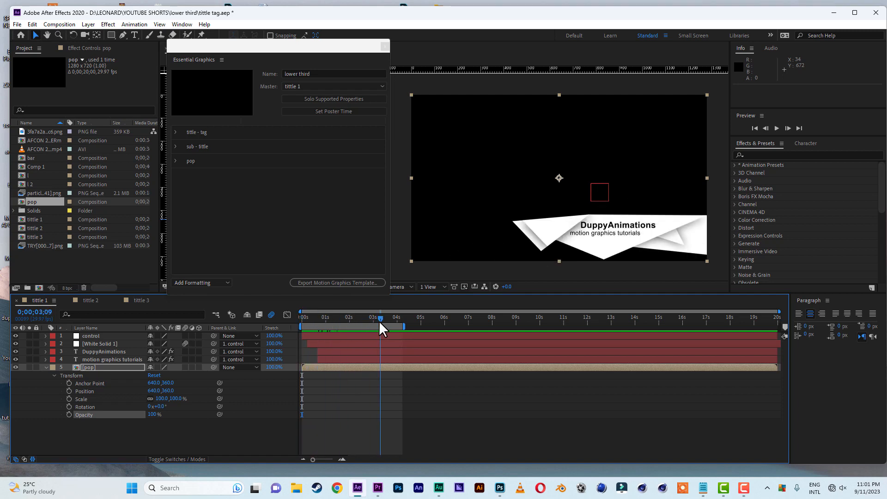
{"action": "left_click", "coordinate": [332, 112]}
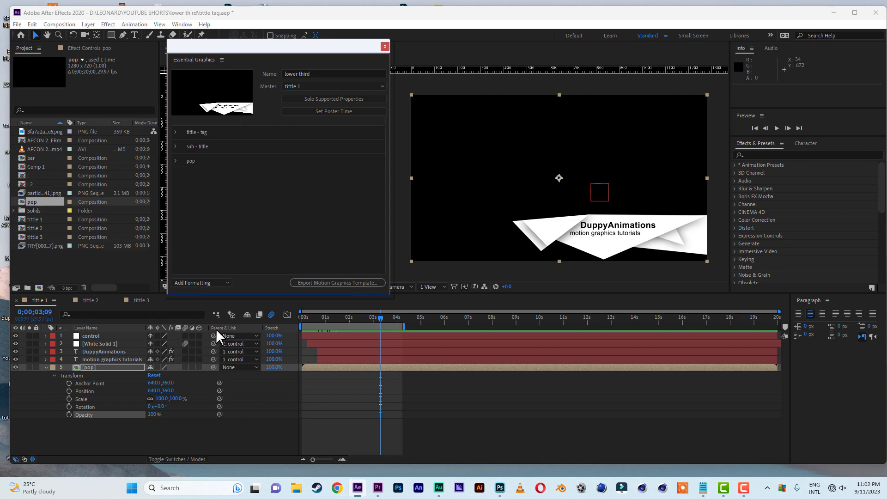
Step: Start exporting the motion graphics template, saving the project first and accepting the missing font warnings
{"action": "left_click", "coordinate": [342, 281]}
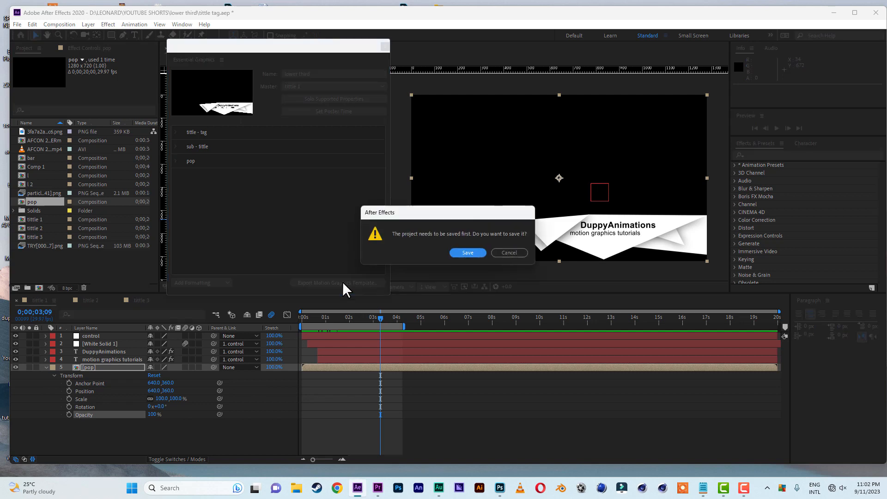
{"action": "left_click", "coordinate": [468, 252]}
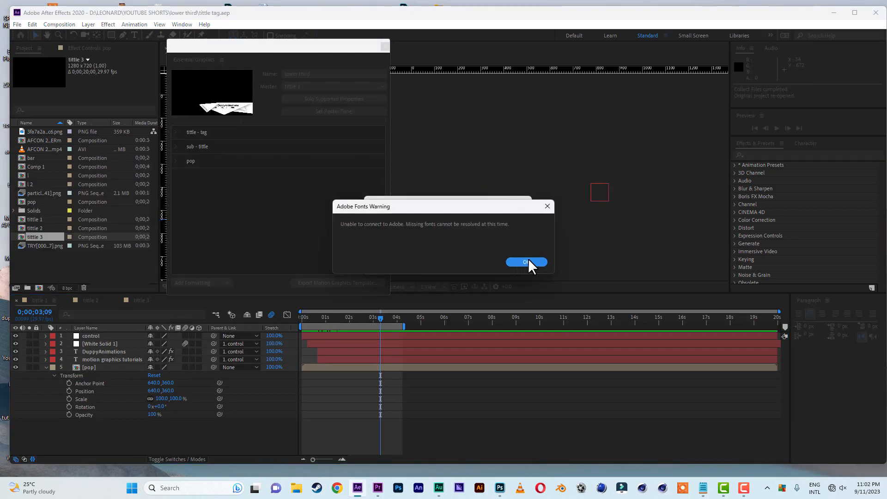
{"action": "left_click", "coordinate": [528, 259]}
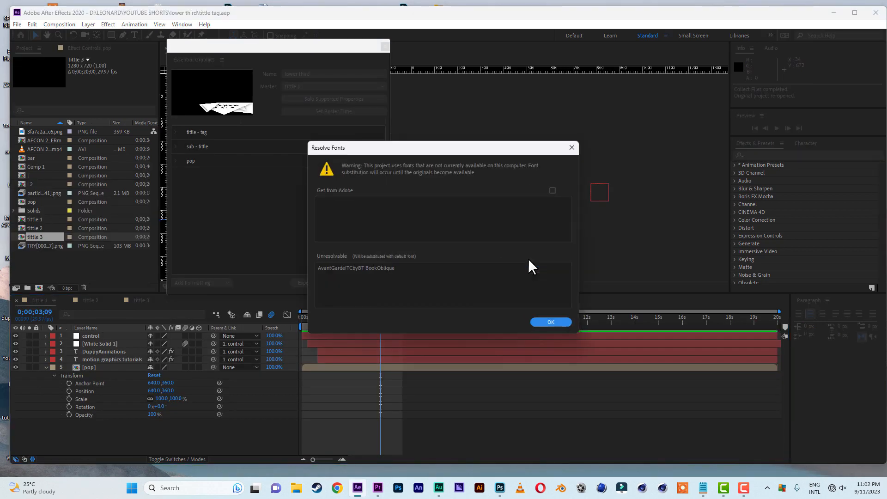
{"action": "left_click", "coordinate": [555, 322]}
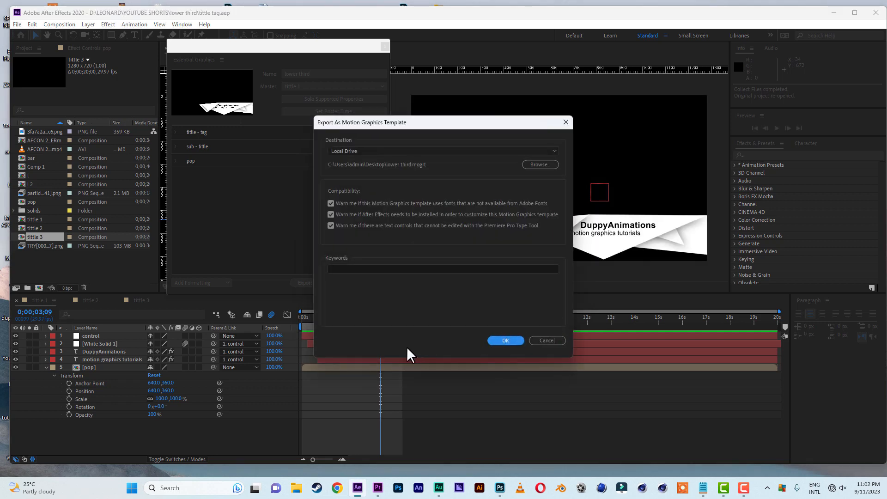
Step: Export lower third.mogrt to the lower third folder inside YOUTUBE SHORTS on drive D, continuing despite the unsynced fonts
{"action": "left_click", "coordinate": [539, 164]}
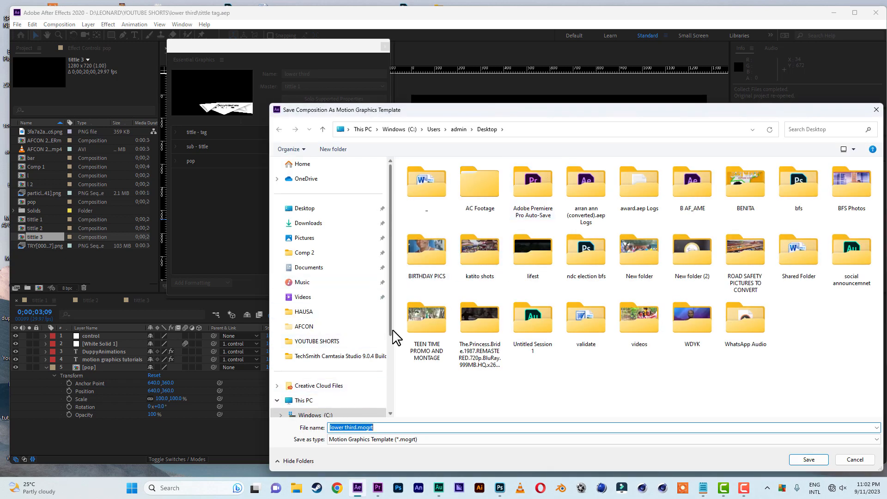
{"action": "left_click", "coordinate": [479, 181]}
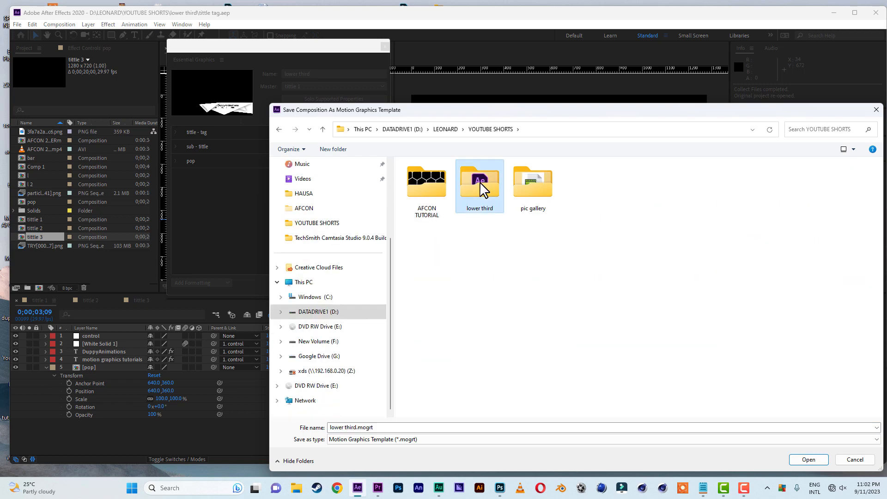
{"action": "double_click", "coordinate": [479, 182]}
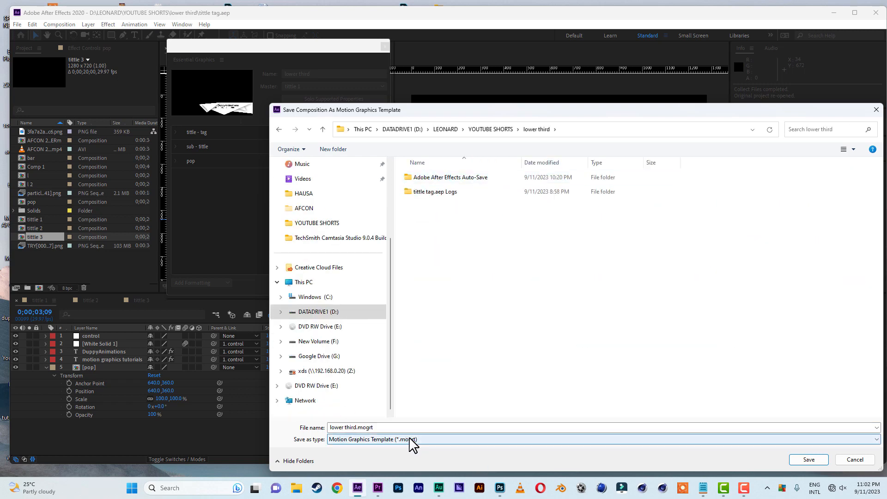
{"action": "left_click", "coordinate": [815, 460]}
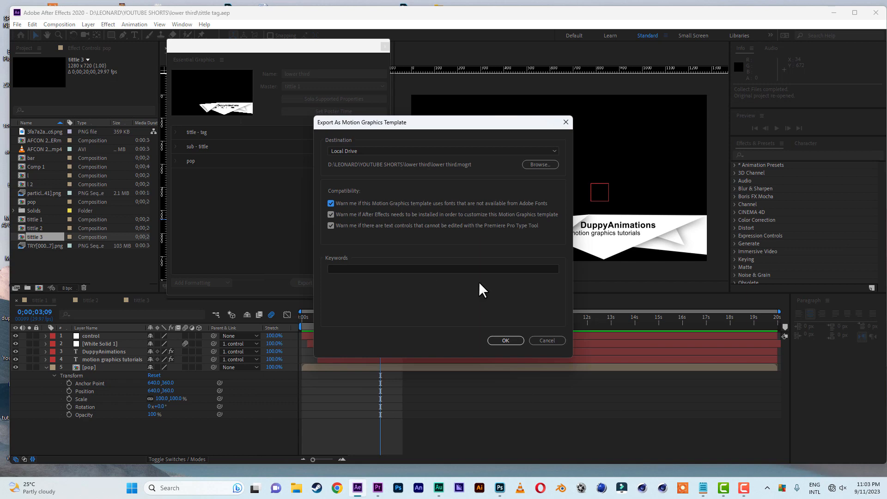
{"action": "left_click", "coordinate": [506, 340]}
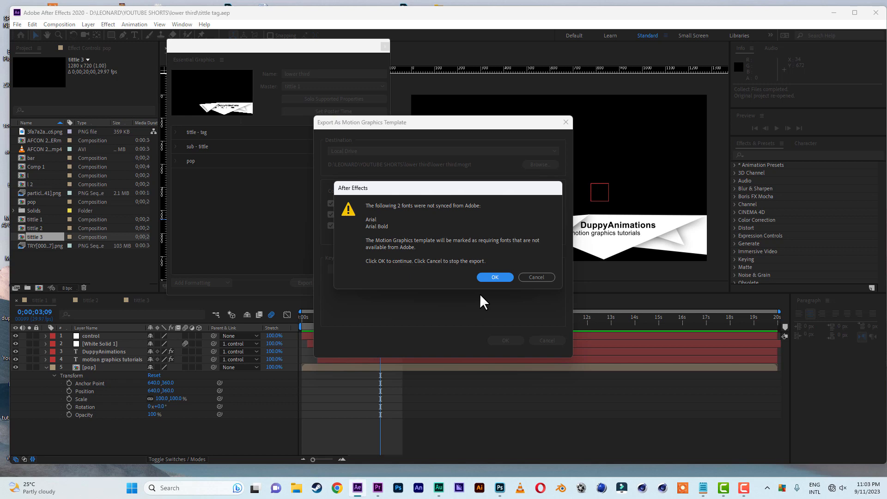
{"action": "left_click", "coordinate": [495, 276]}
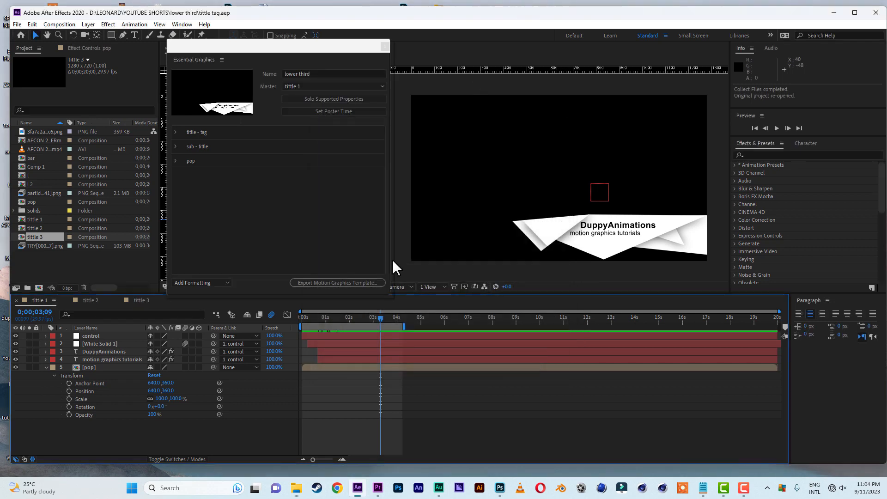
Step: Switch to File Explorer and check the lower third folder for the exported template file
{"action": "left_click", "coordinate": [296, 488]}
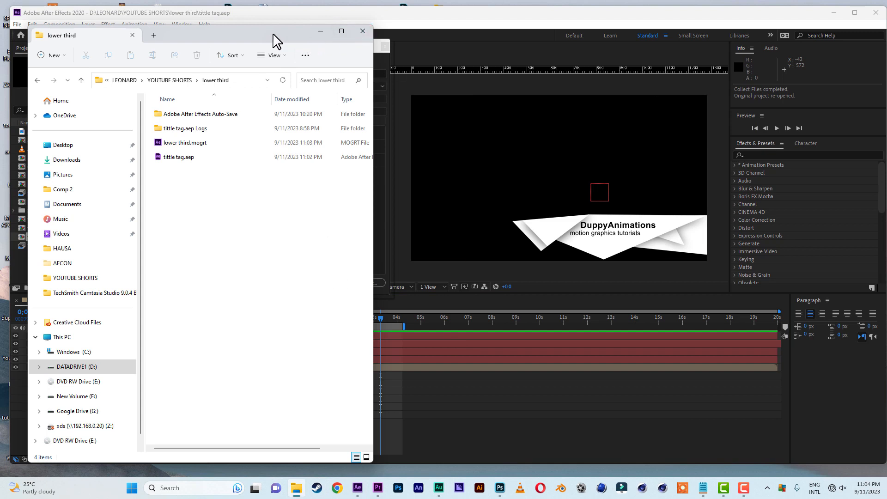
{"action": "left_click_drag", "start_coordinate": [273, 39], "coordinate": [279, 40]}
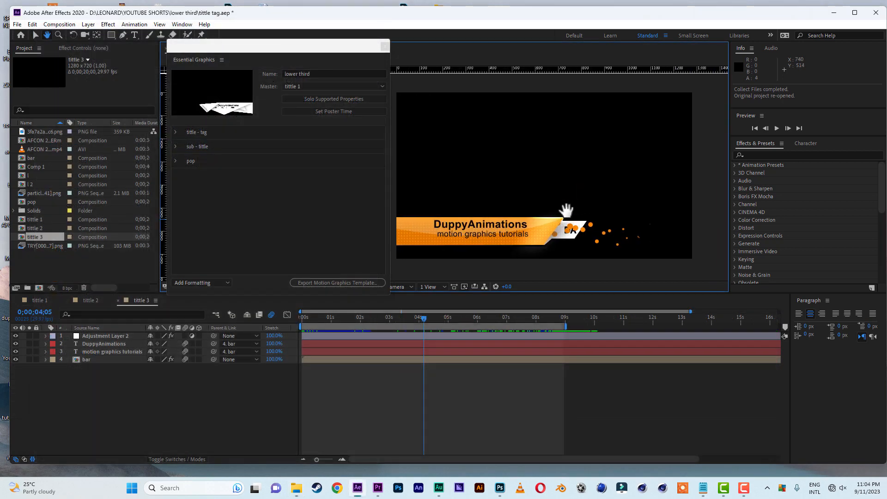
Step: Return to the Selection tool and make tittle 3 the master composition in Essential Graphics
{"action": "left_click_drag", "start_coordinate": [571, 210], "coordinate": [578, 209]}
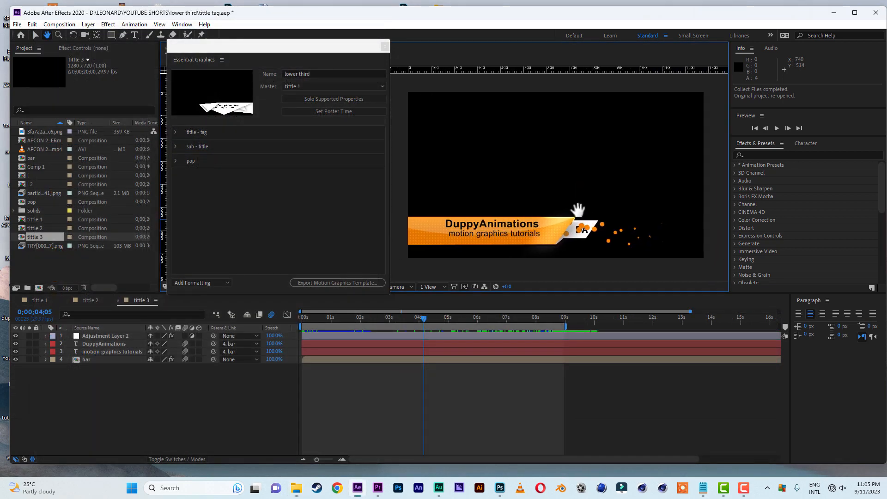
{"action": "left_click", "coordinate": [37, 37]}
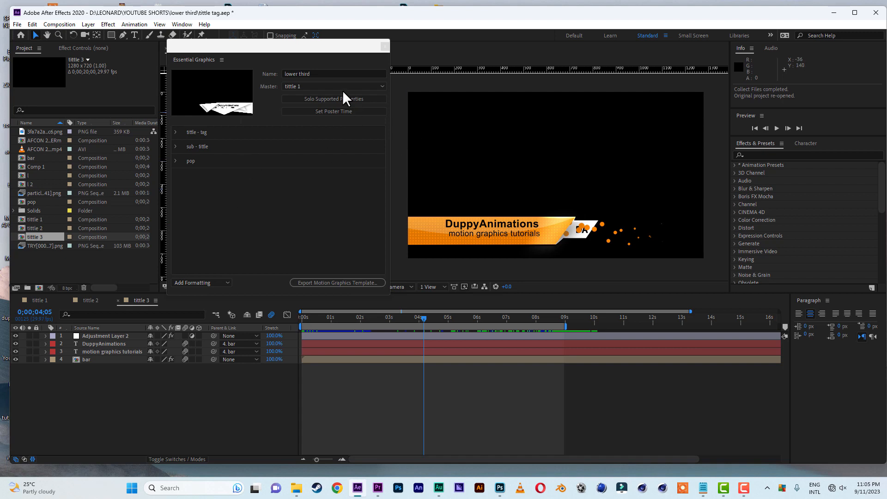
{"action": "left_click", "coordinate": [308, 86]}
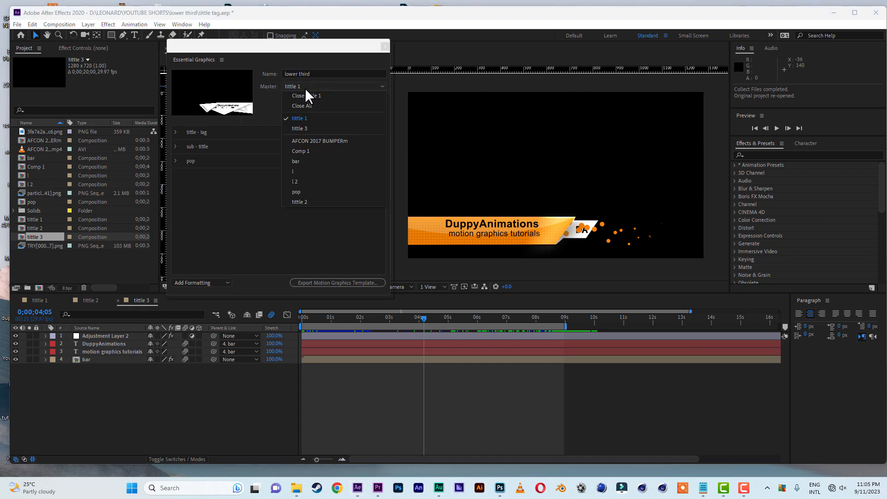
{"action": "left_click", "coordinate": [313, 127]}
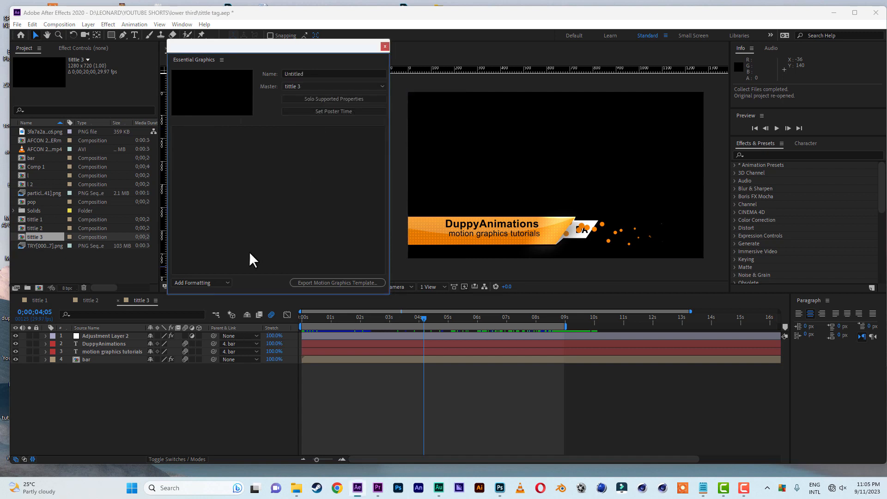
Step: Name the tittle 3 template "entertainment"
{"action": "left_click", "coordinate": [328, 74]}
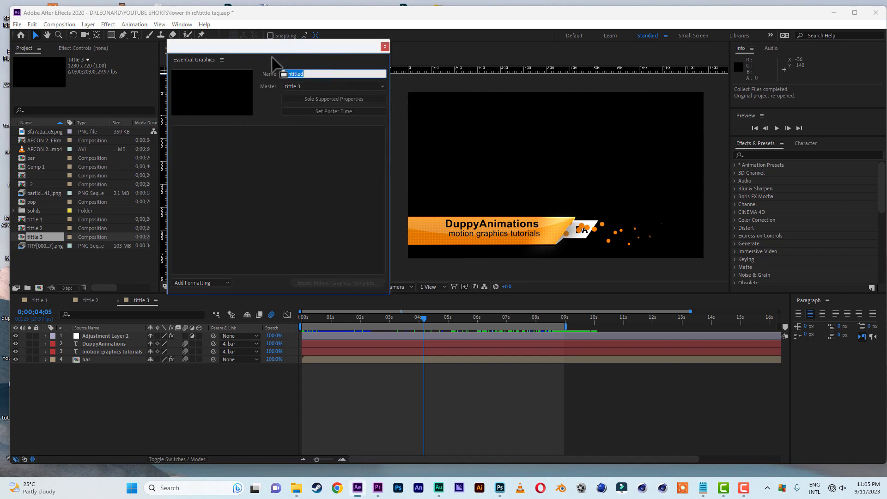
{"action": "key", "text": "BackSpace"}
{"action": "type", "text": "Entertainment"}
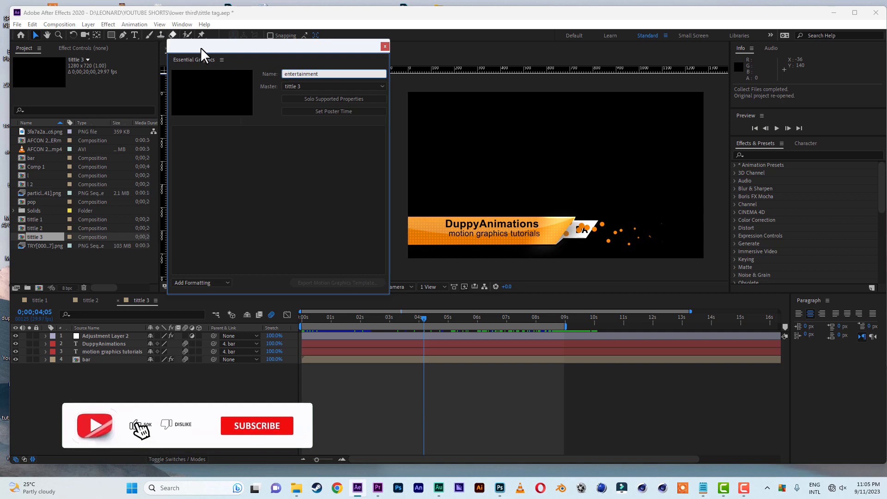
{"action": "left_click", "coordinate": [327, 187]}
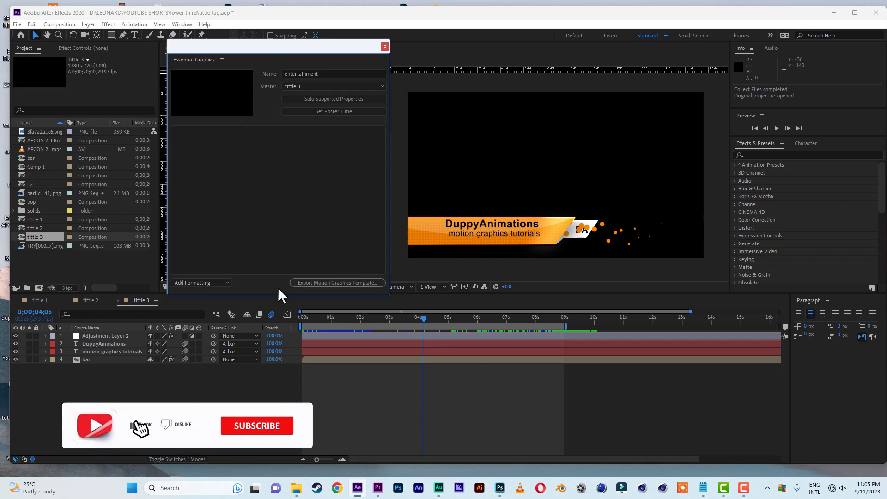
Step: Add a formatting group named "name - tag" to the entertainment template
{"action": "left_click", "coordinate": [111, 343]}
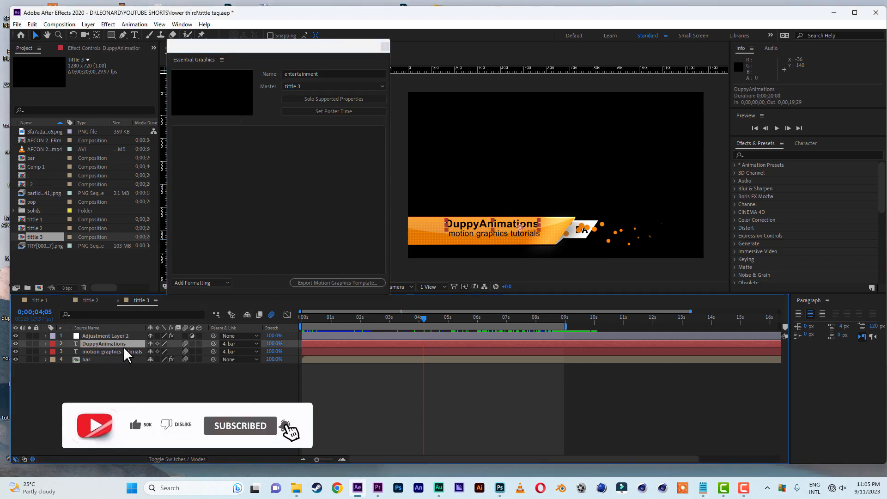
{"action": "left_click", "coordinate": [220, 280]}
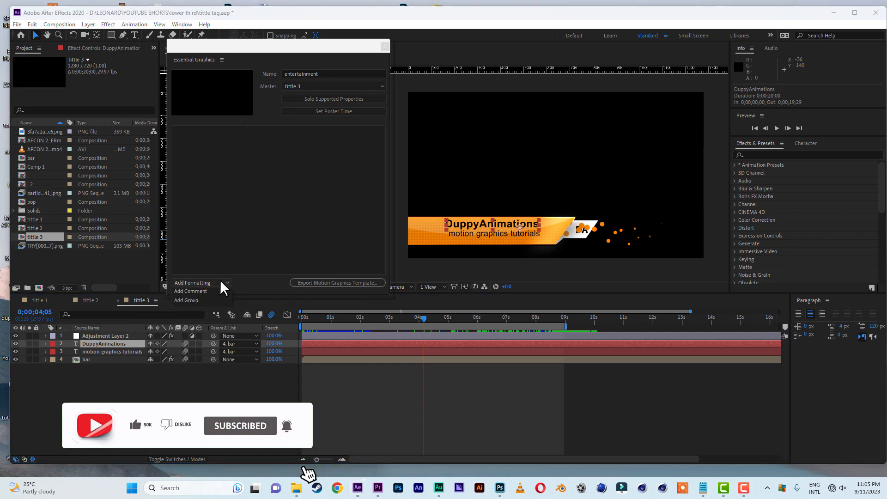
{"action": "left_click", "coordinate": [206, 300]}
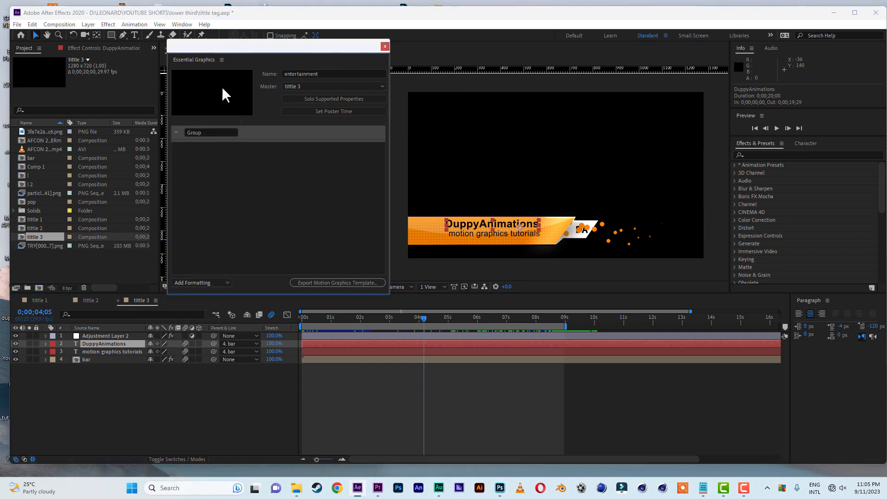
{"action": "left_click", "coordinate": [214, 133]}
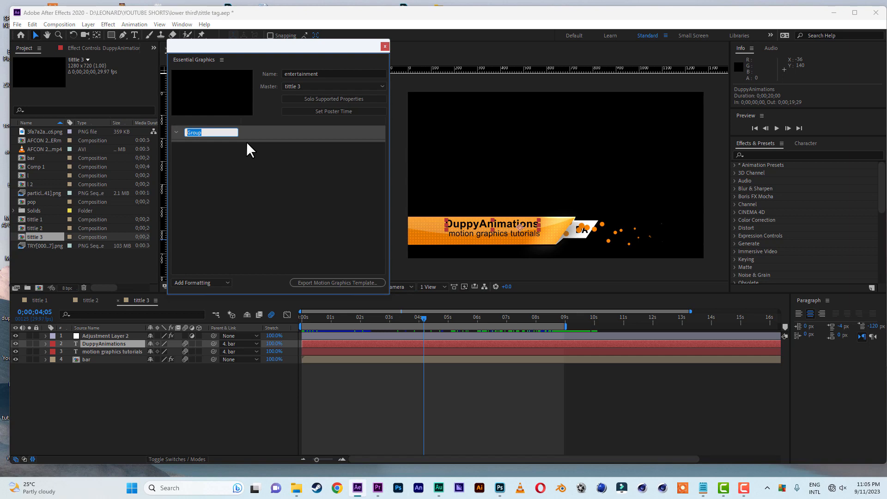
{"action": "type", "text": "name - tag"}
{"action": "key", "text": "Return"}
Step: Add the DuppyAnimations layer's Source Text to the name - tag group and label the property "name"
{"action": "left_click", "coordinate": [46, 344]}
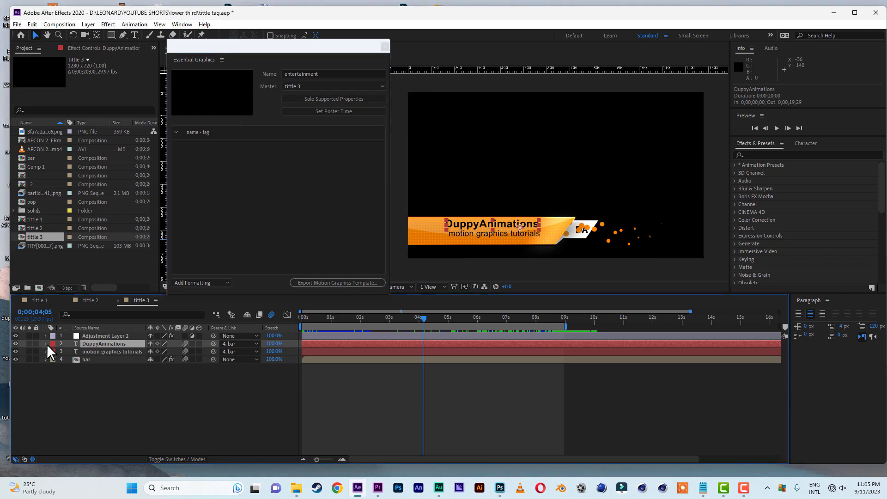
{"action": "left_click", "coordinate": [54, 352]}
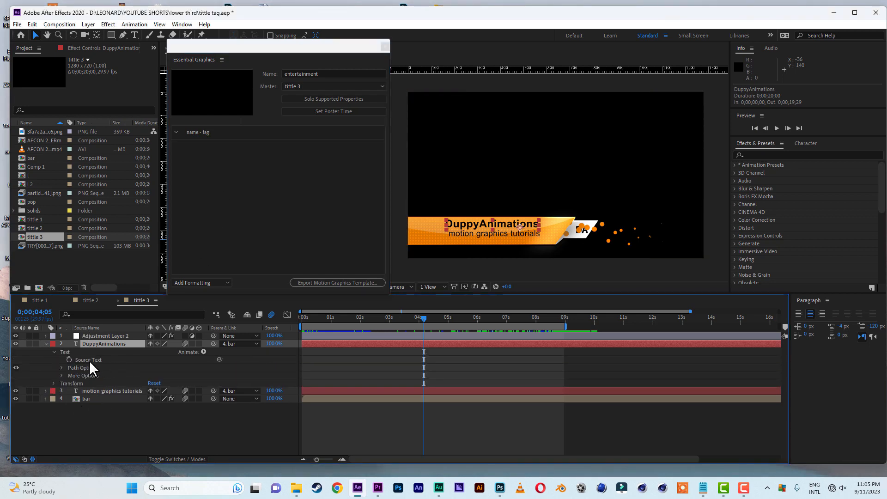
{"action": "left_click_drag", "start_coordinate": [89, 360], "coordinate": [194, 135]}
{"action": "left_click", "coordinate": [228, 147]}
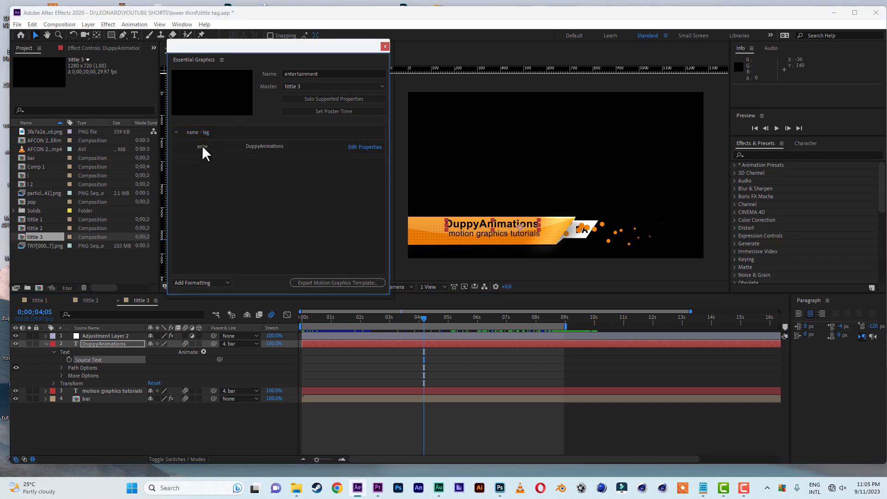
{"action": "left_click", "coordinate": [203, 148]}
{"action": "left_click", "coordinate": [223, 147]}
{"action": "left_click_drag", "start_coordinate": [220, 146], "coordinate": [163, 146]}
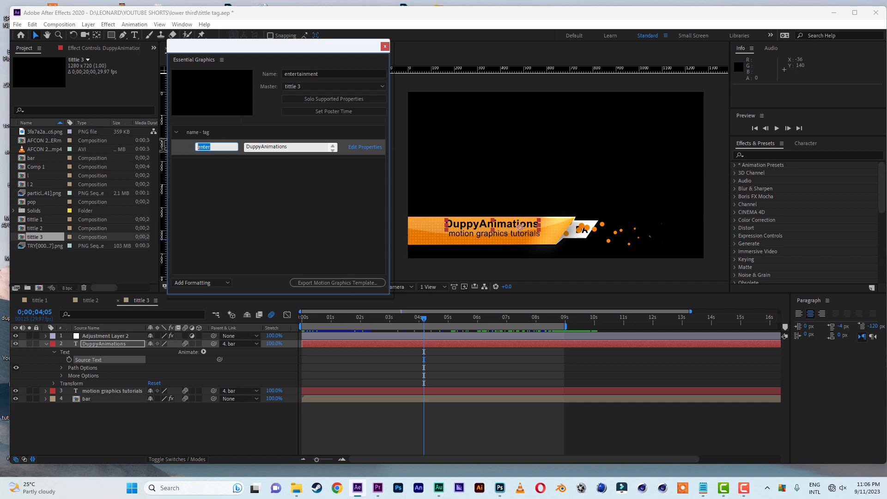
{"action": "type", "text": "name"}
{"action": "key", "text": "Return"}
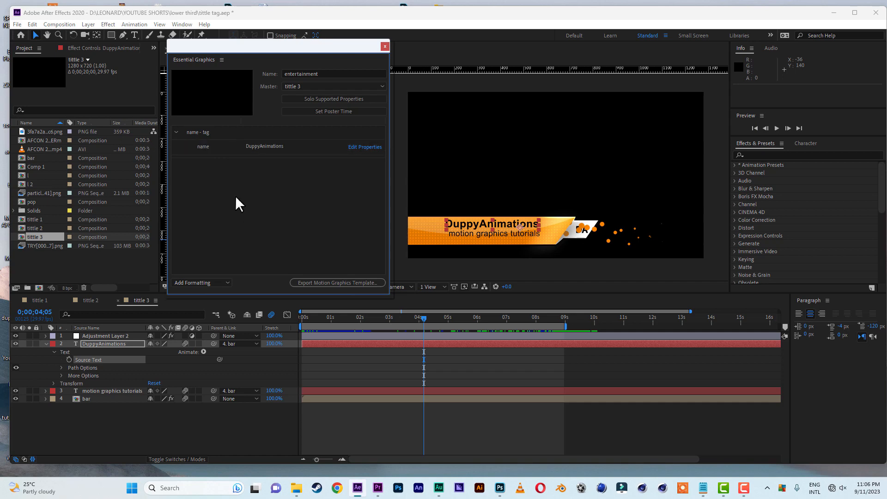
Step: Enable custom font selection, font size adjustment, faux styles and the fallback text box option for the name text property
{"action": "left_click", "coordinate": [361, 148]}
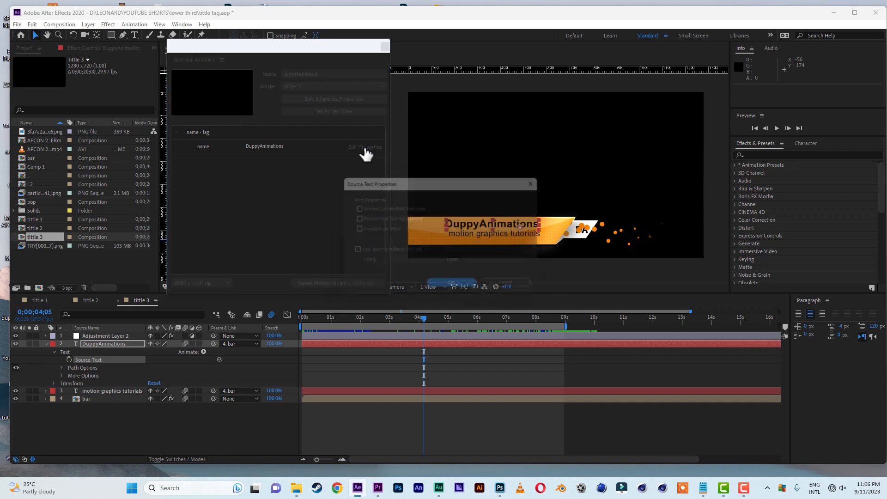
{"action": "left_click", "coordinate": [365, 228]}
{"action": "left_click", "coordinate": [366, 249]}
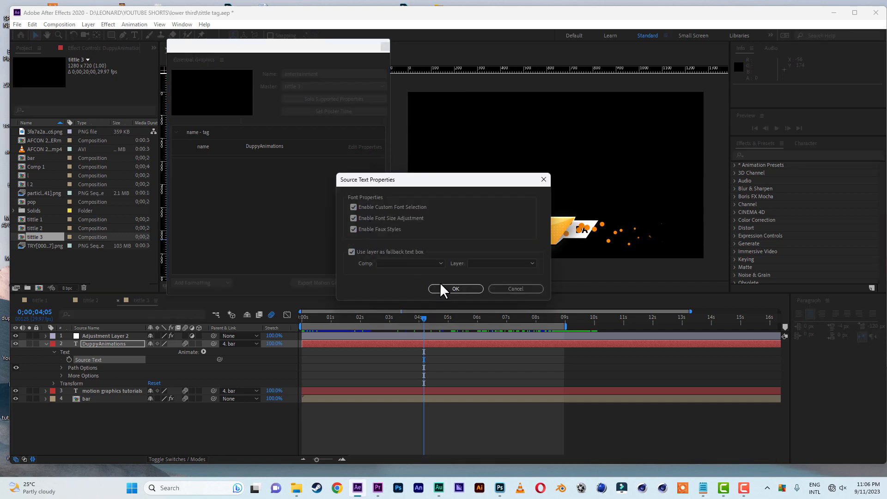
{"action": "left_click", "coordinate": [458, 287]}
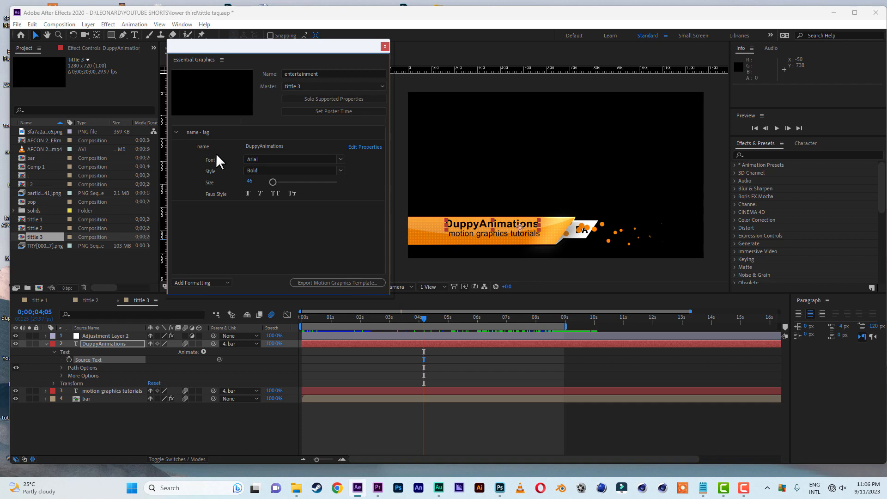
Step: Add the DuppyAnimations layer's Anchor Point, Position, Scale, Rotation and Opacity to the template's editable properties
{"action": "left_click", "coordinate": [53, 383]}
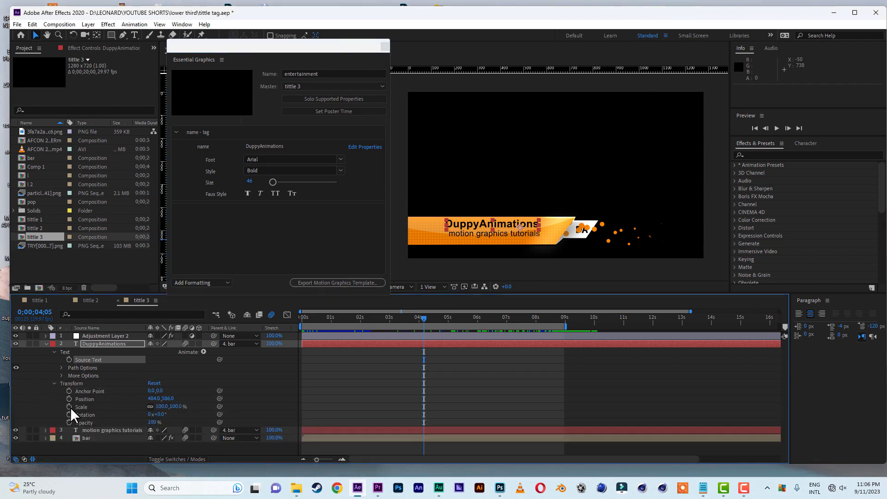
{"action": "left_click", "coordinate": [90, 391]}
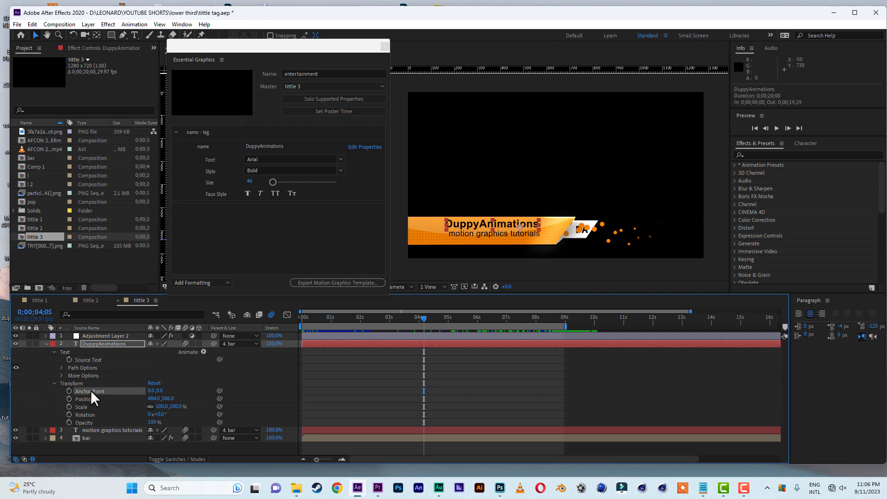
{"action": "left_click_drag", "start_coordinate": [90, 390], "coordinate": [239, 203]}
{"action": "left_click_drag", "start_coordinate": [85, 399], "coordinate": [229, 216]}
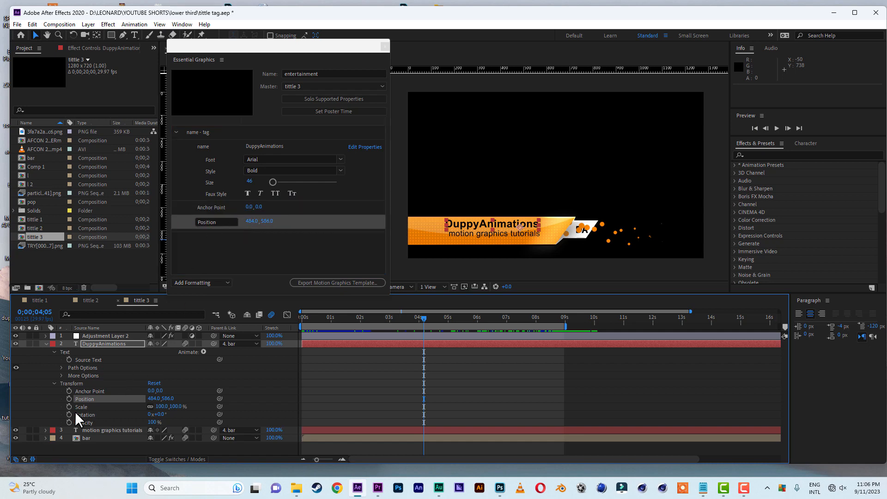
{"action": "left_click_drag", "start_coordinate": [77, 407], "coordinate": [242, 231]}
{"action": "left_click_drag", "start_coordinate": [92, 414], "coordinate": [240, 246]}
{"action": "left_click_drag", "start_coordinate": [88, 420], "coordinate": [232, 260]}
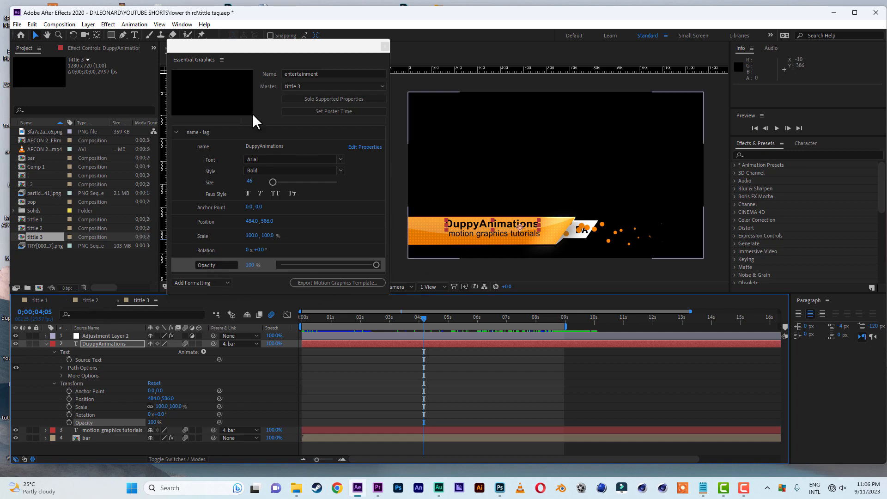
Step: Set the template's poster time at 0;00;06;22
{"action": "left_click_drag", "start_coordinate": [423, 319], "coordinate": [499, 327]}
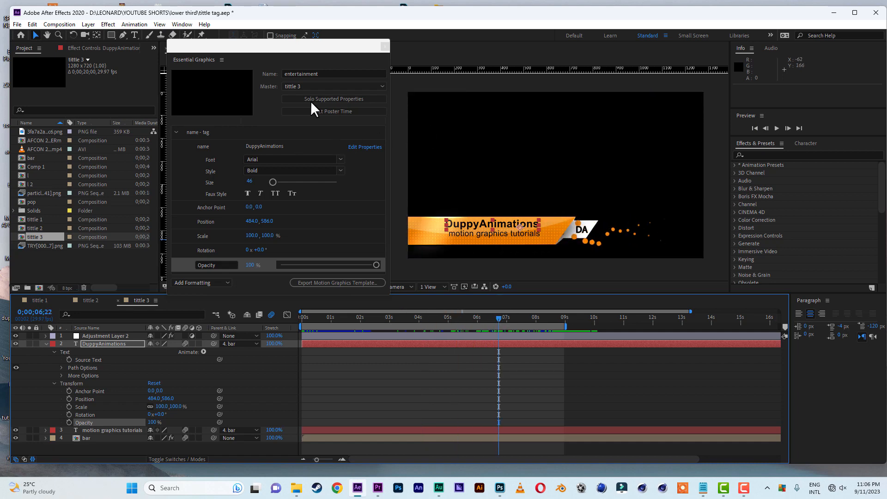
{"action": "left_click", "coordinate": [343, 112]}
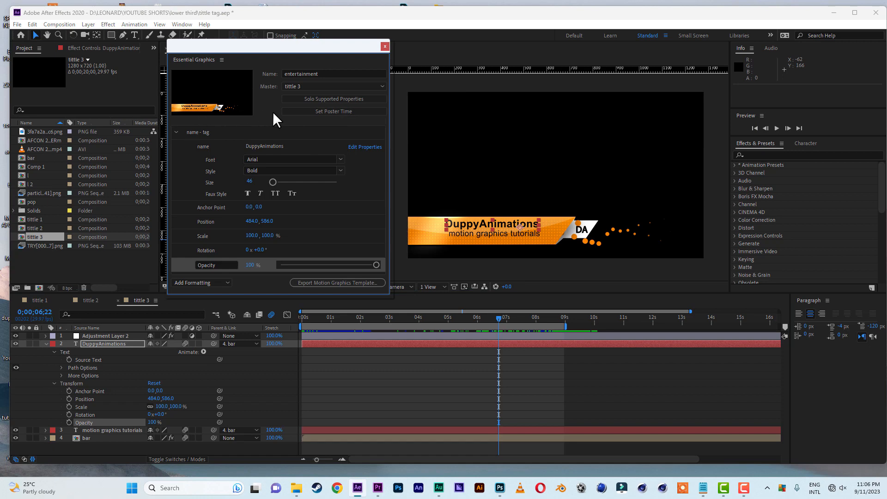
Step: Save the project and export entertainment.mogrt to the lower third folder inside YOUTUBE SHORTS on drive D, continuing despite the unsynced fonts
{"action": "left_click", "coordinate": [333, 283]}
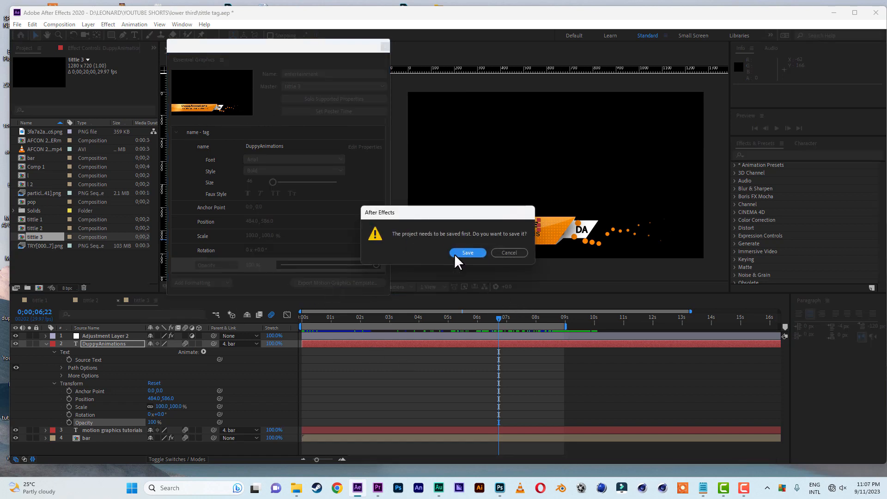
{"action": "left_click", "coordinate": [467, 253]}
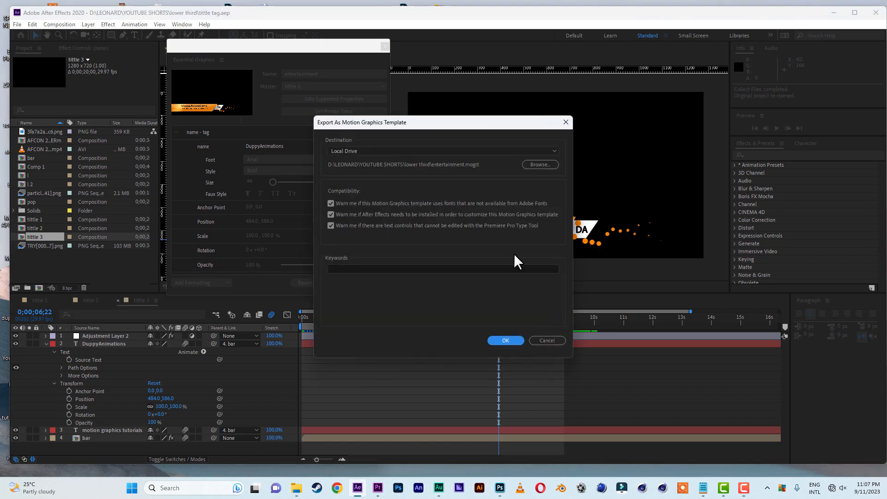
{"action": "left_click", "coordinate": [554, 165]}
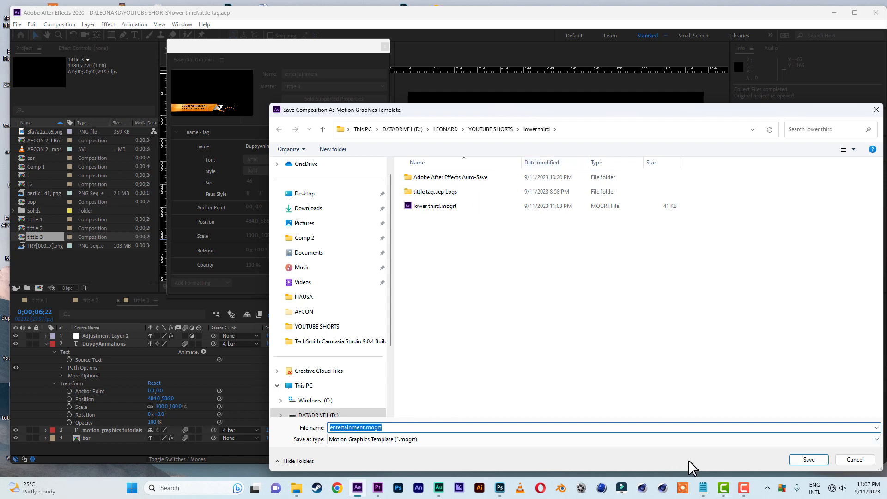
{"action": "left_click", "coordinate": [812, 460]}
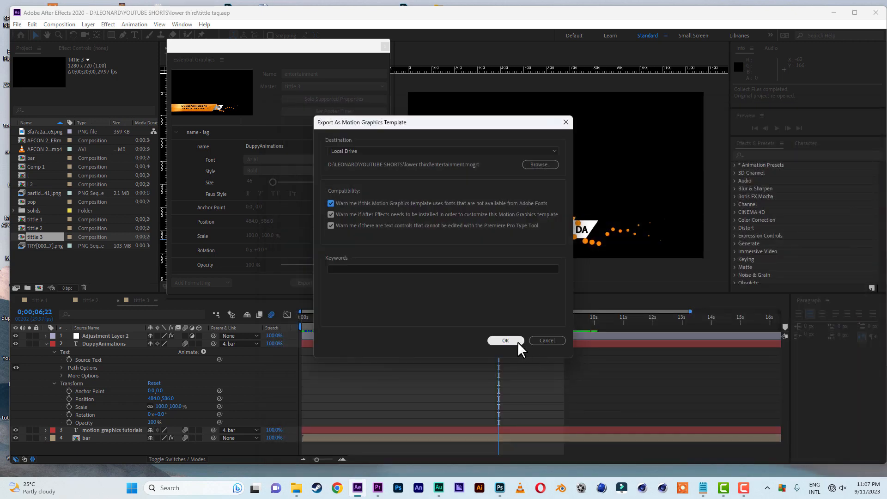
{"action": "left_click", "coordinate": [514, 343]}
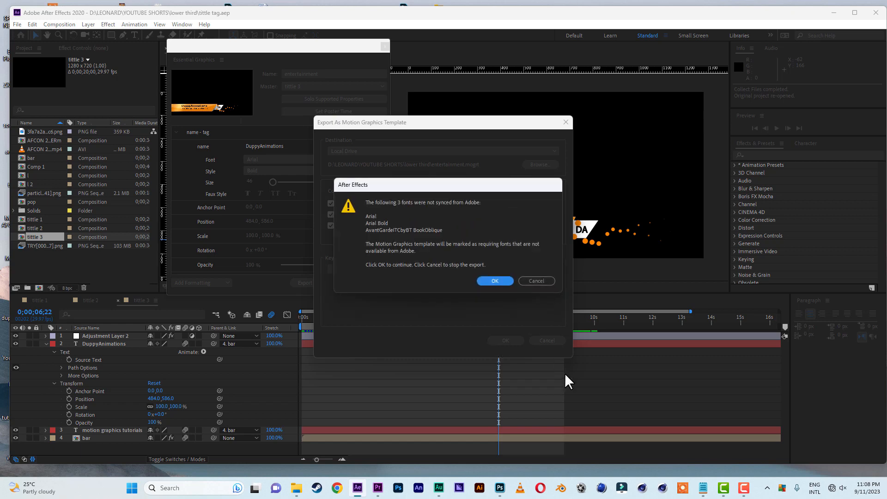
{"action": "left_click", "coordinate": [499, 281]}
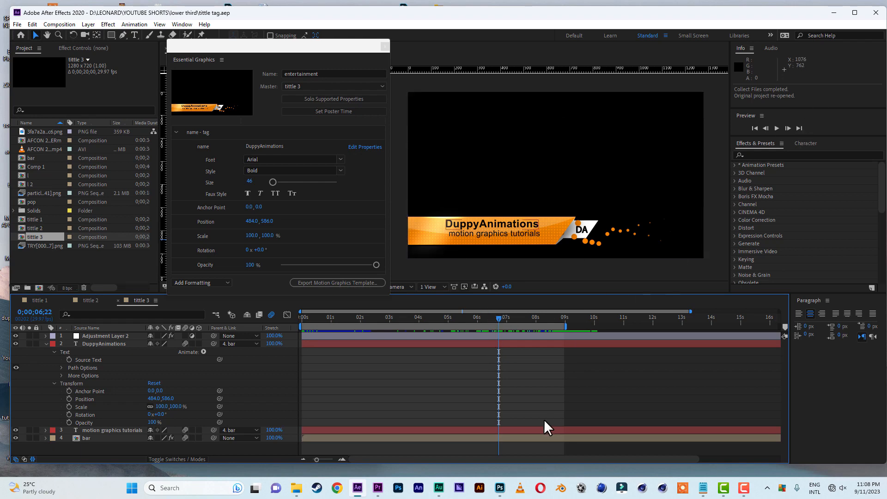
Step: Switch to Premiere Pro, place the playhead at 00:09:13:03 in the ComingUp sequence and open Essential Graphics
{"action": "left_click", "coordinate": [375, 492]}
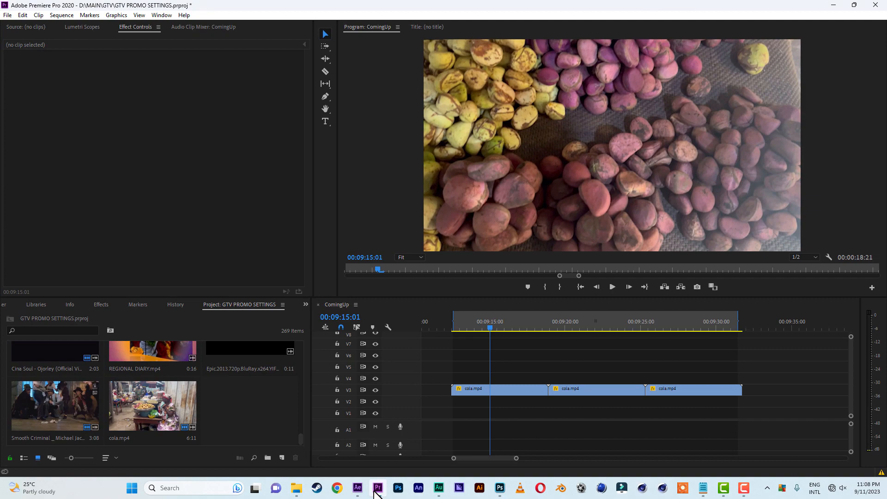
{"action": "mouse_move", "coordinate": [464, 329]}
{"action": "left_mouse_down"}
{"action": "mouse_move", "coordinate": [473, 327]}
{"action": "mouse_move", "coordinate": [461, 327]}
{"action": "left_mouse_up"}
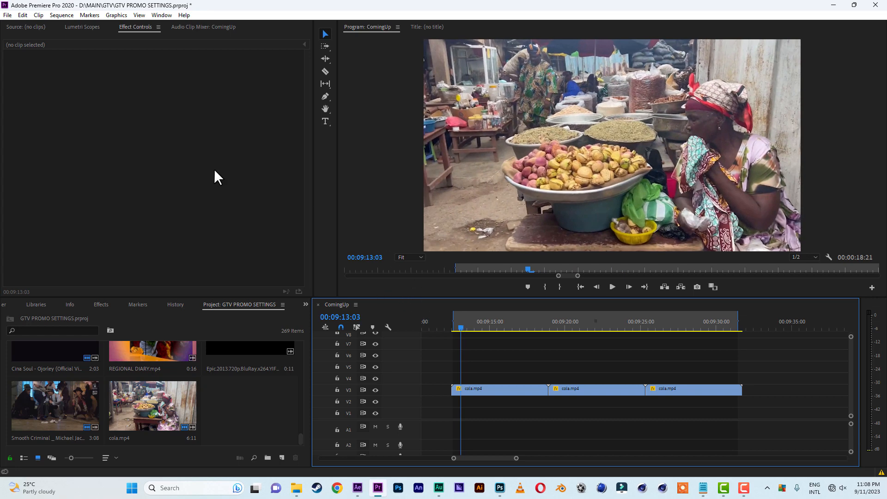
{"action": "left_click", "coordinate": [174, 16]}
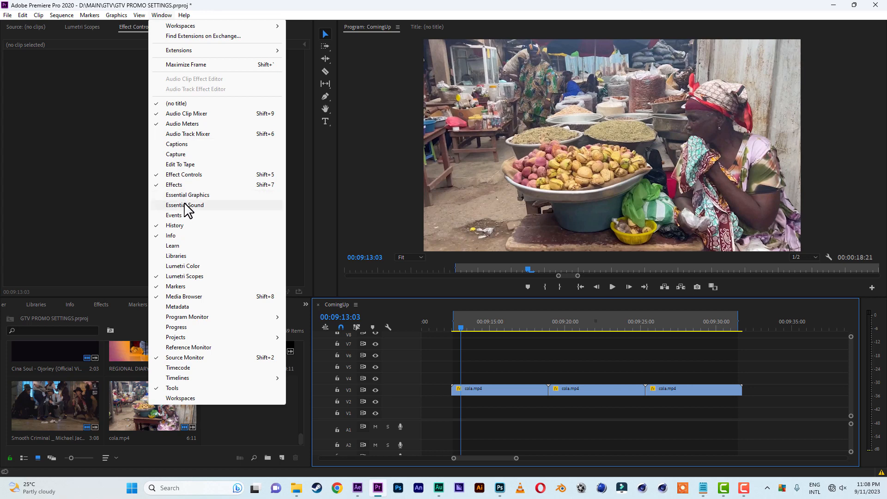
{"action": "left_click", "coordinate": [190, 194]}
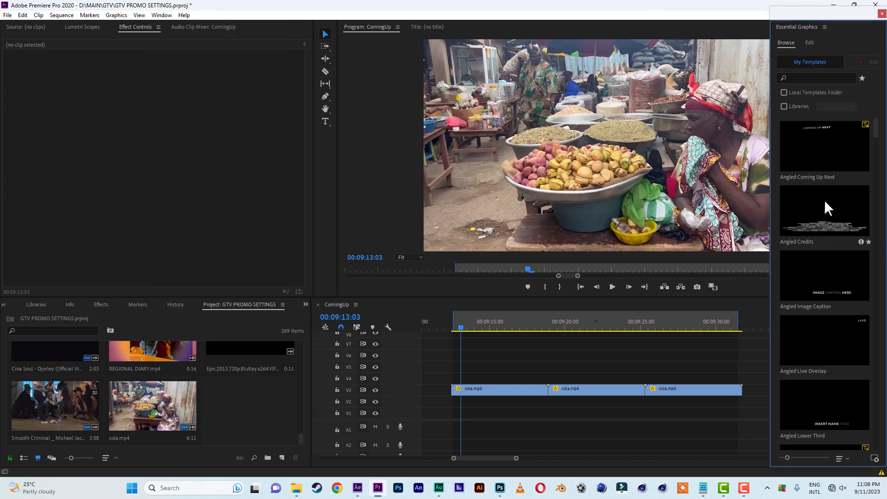
Step: Install lower third.mogrt from the lower third folder inside YOUTUBE SHORTS on drive D and locate it among the templates
{"action": "left_click", "coordinate": [876, 460]}
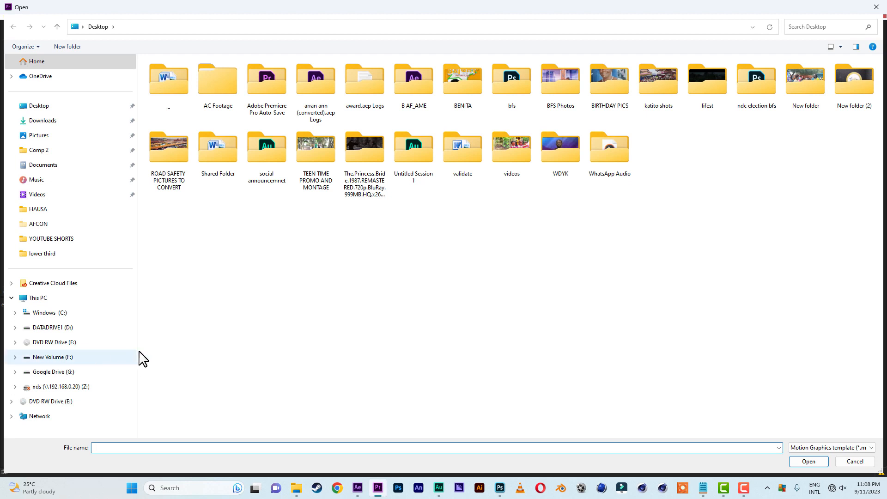
{"action": "left_click", "coordinate": [60, 328]}
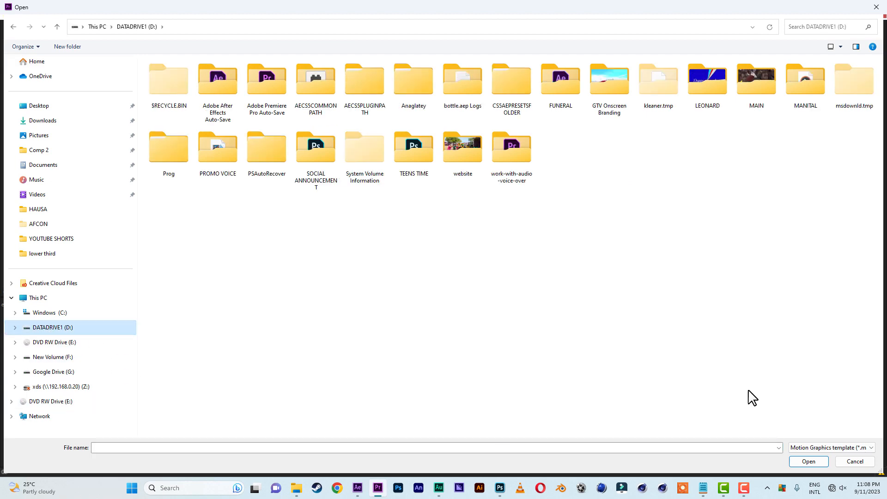
{"action": "double_click", "coordinate": [699, 81]}
{"action": "double_click", "coordinate": [365, 277]}
{"action": "double_click", "coordinate": [215, 90]}
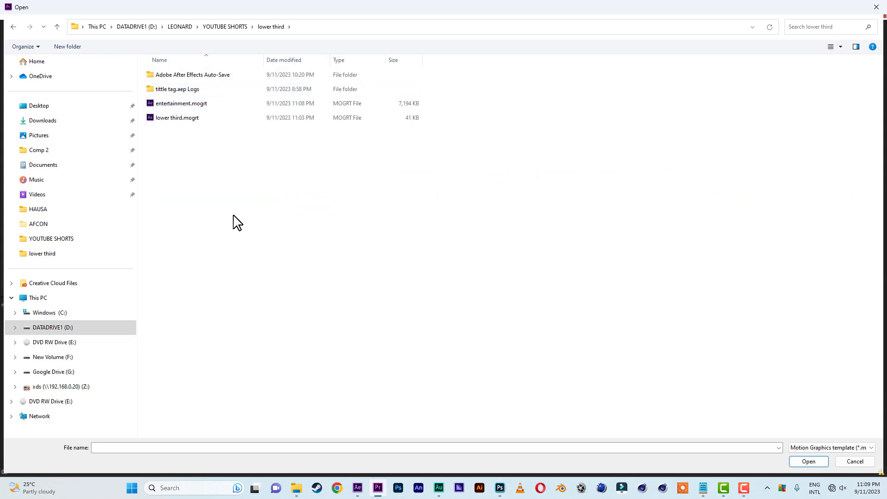
{"action": "left_click", "coordinate": [180, 118]}
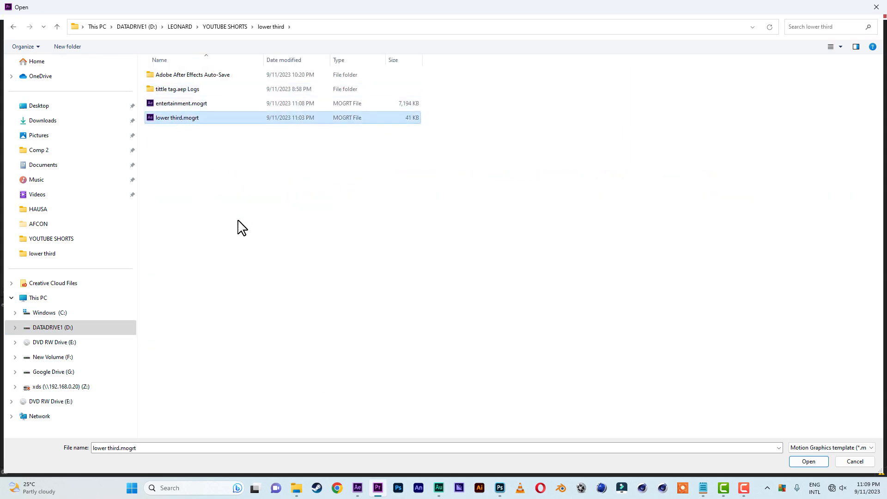
{"action": "left_click", "coordinate": [809, 462]}
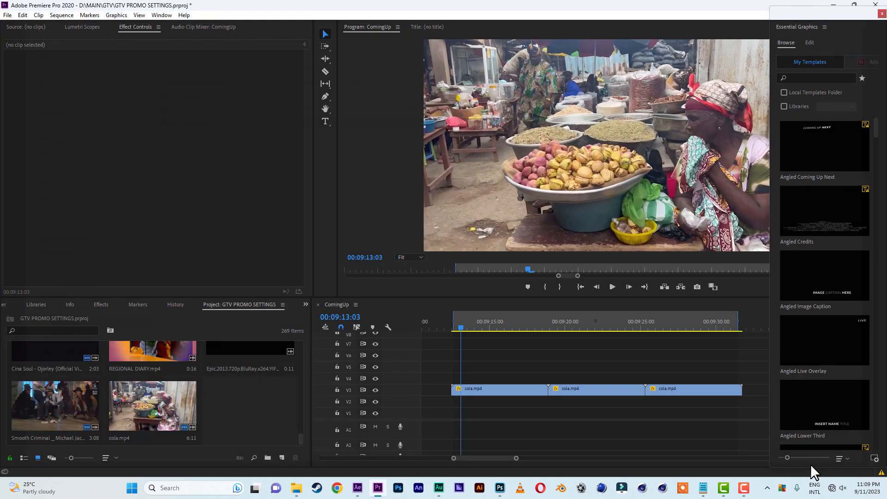
{"action": "left_click", "coordinate": [474, 251]}
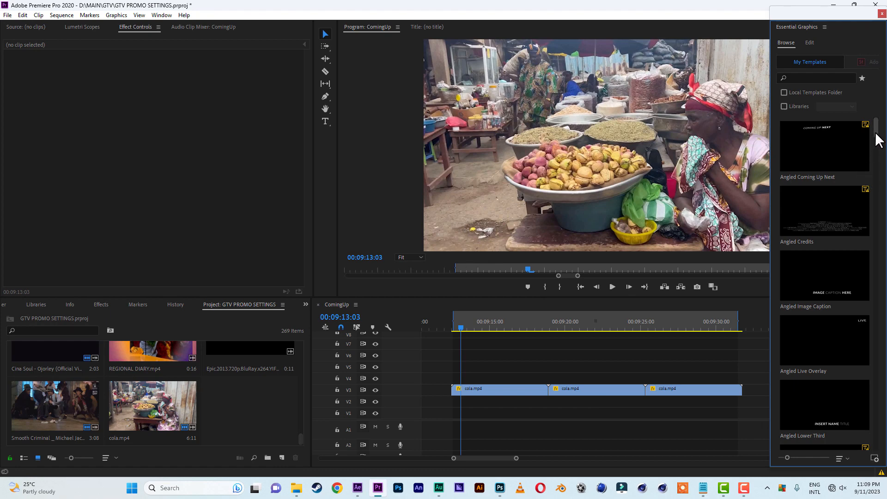
{"action": "left_click_drag", "start_coordinate": [878, 139], "coordinate": [879, 341]}
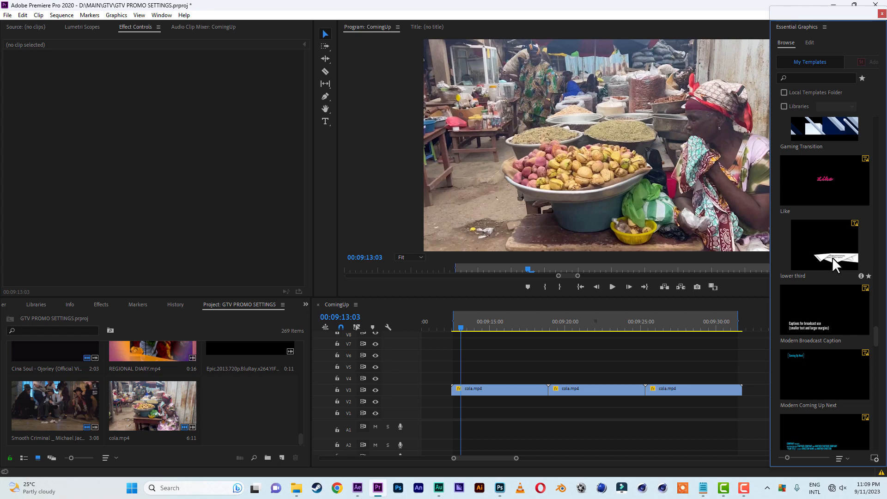
Step: Place the lower third template on V4 above the cola.mp4 clips, aligned with the first clip's start, and play it
{"action": "left_click_drag", "start_coordinate": [833, 257], "coordinate": [454, 379]}
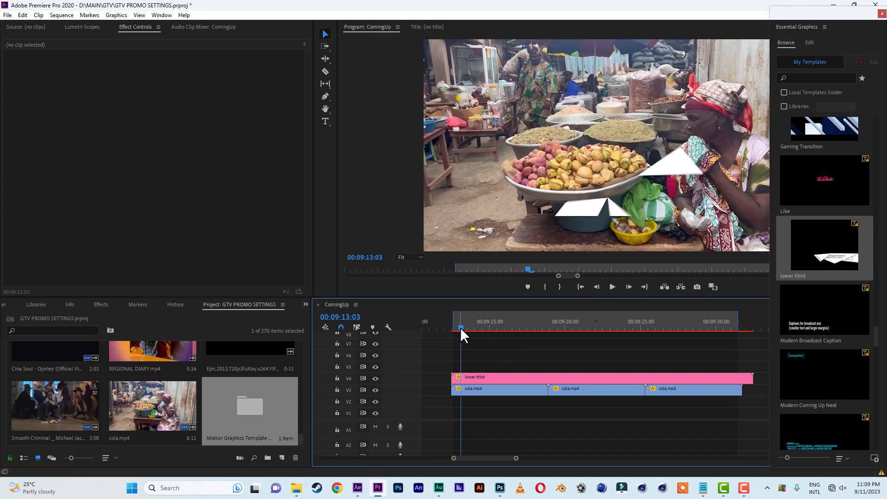
{"action": "left_click_drag", "start_coordinate": [460, 327], "coordinate": [453, 331]}
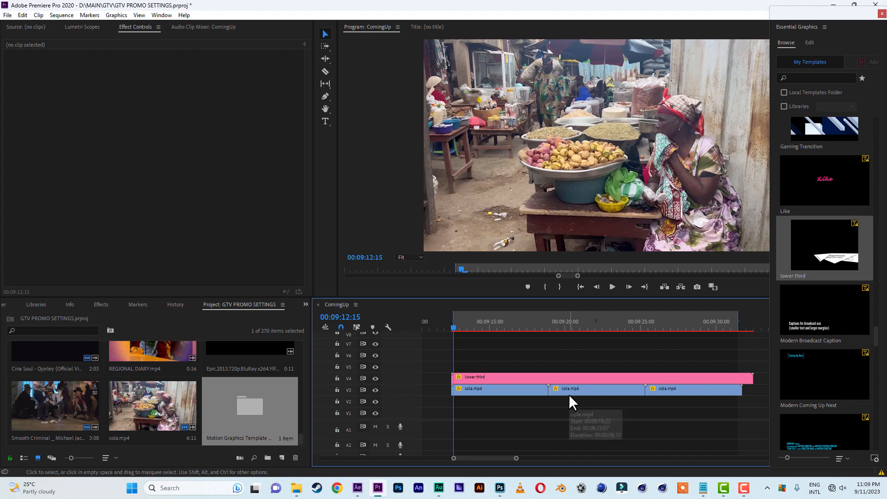
{"action": "key", "text": "space"}
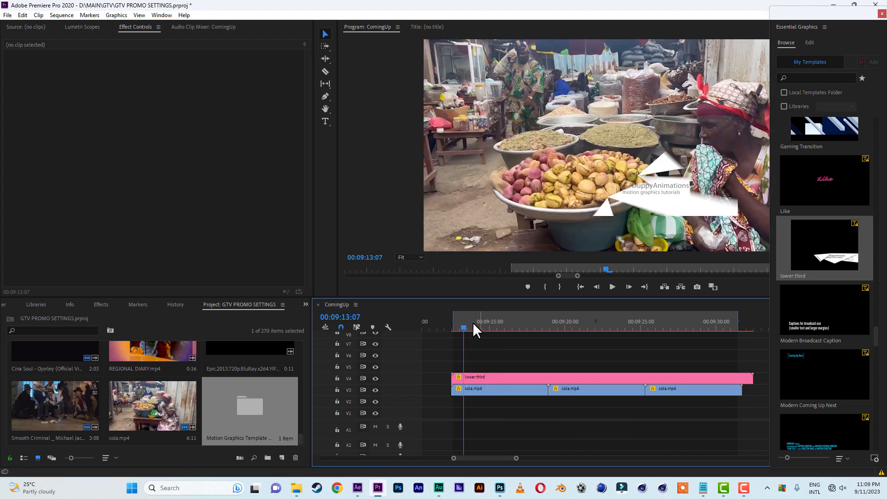
Step: Mark the sequence's out point at 00:09:15:07 and play back the lower third's opening animation
{"action": "left_click_drag", "start_coordinate": [465, 327], "coordinate": [494, 328]}
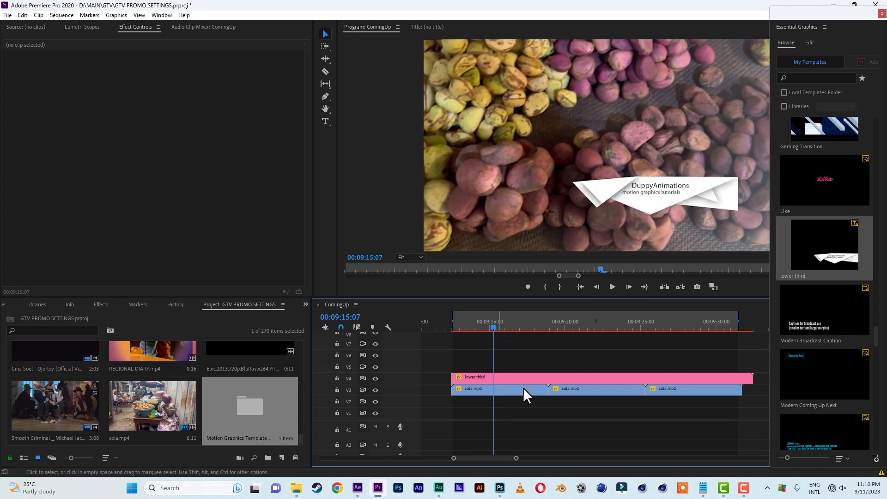
{"action": "left_click", "coordinate": [456, 323]}
{"action": "key", "text": "space"}
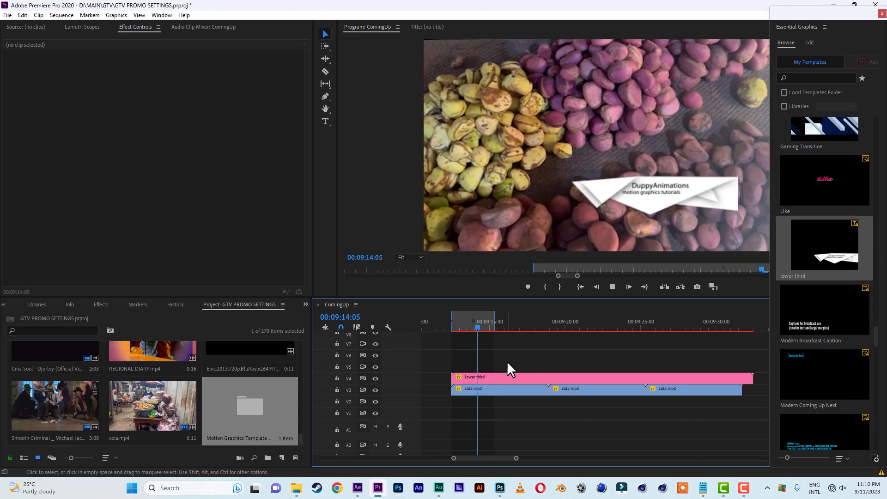
{"action": "left_click", "coordinate": [458, 320]}
{"action": "key", "text": "space"}
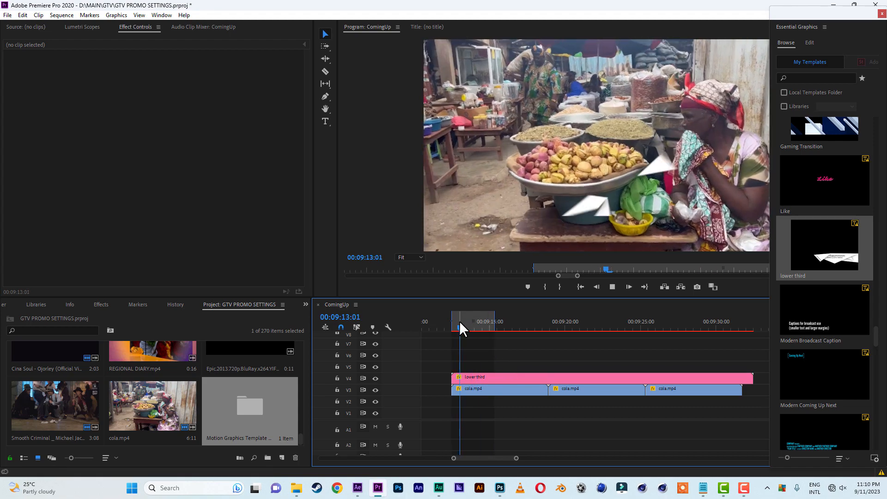
Step: Try red (FF0000) as the colour of the lower third's title text and set it back to black
{"action": "left_click", "coordinate": [490, 377]}
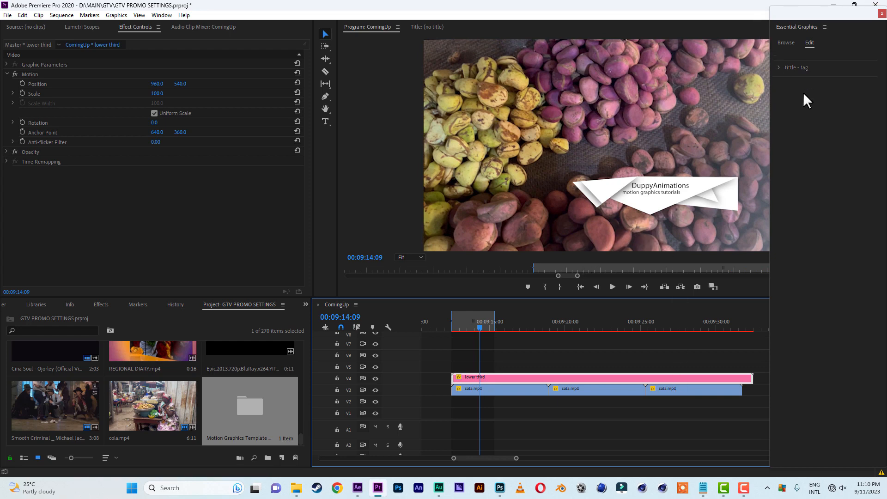
{"action": "left_click", "coordinate": [779, 68]}
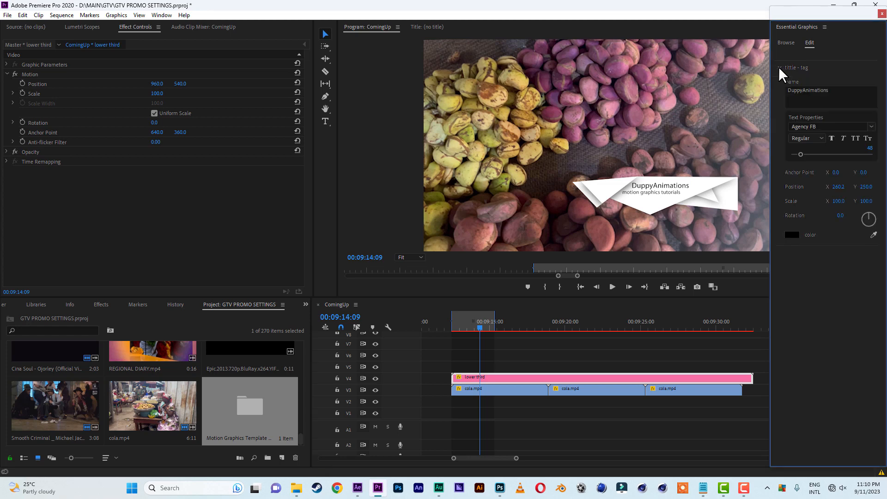
{"action": "left_click", "coordinate": [791, 234]}
{"action": "left_click_drag", "start_coordinate": [440, 245], "coordinate": [464, 315]}
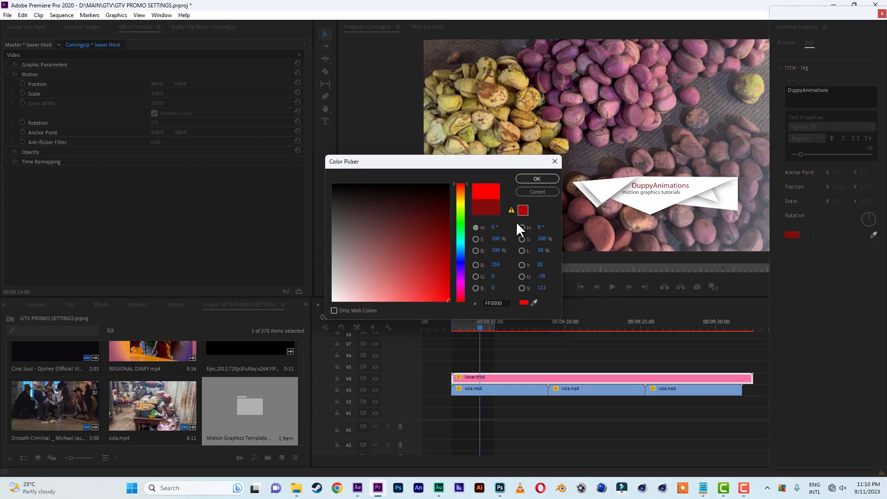
{"action": "left_click", "coordinate": [537, 179]}
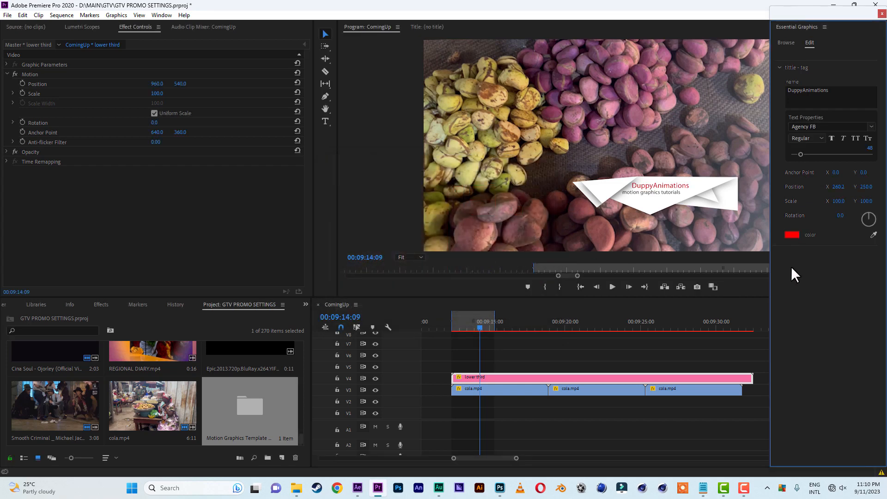
{"action": "left_click", "coordinate": [791, 235]}
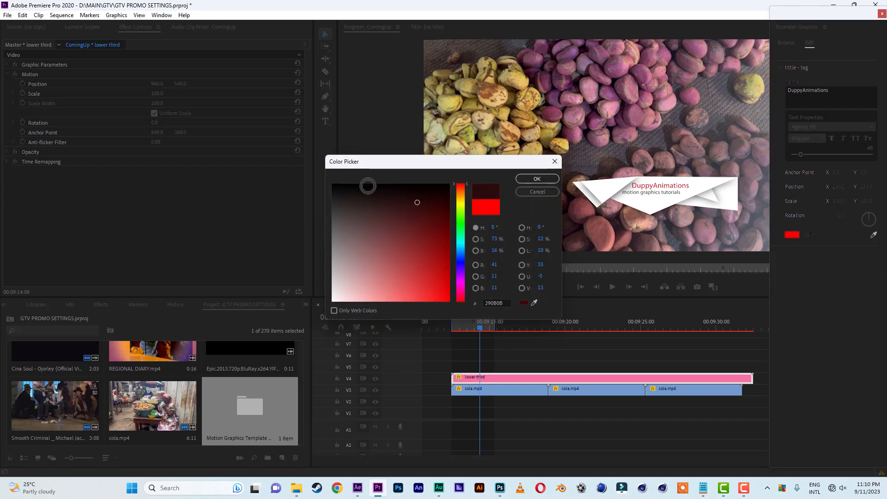
{"action": "left_click", "coordinate": [537, 178]}
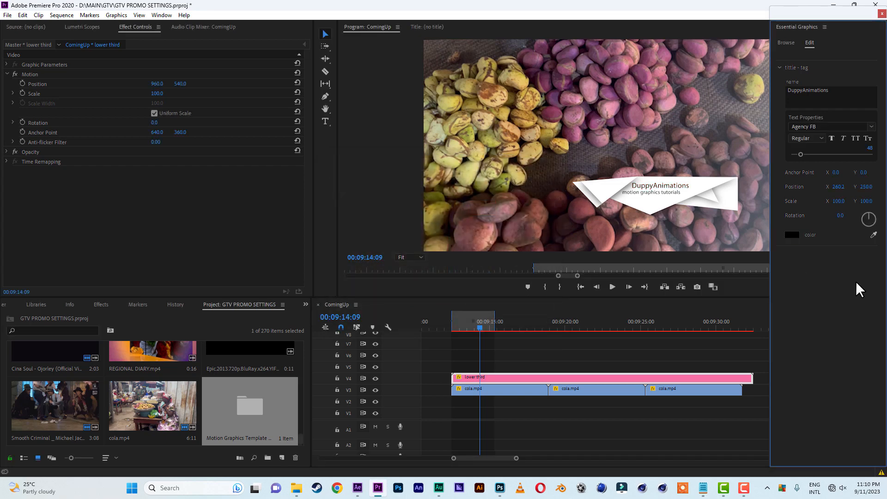
Step: Set the lower third clip's scale to 129 and its position to 1044, 578, checking the animation in playback
{"action": "left_click", "coordinate": [472, 377]}
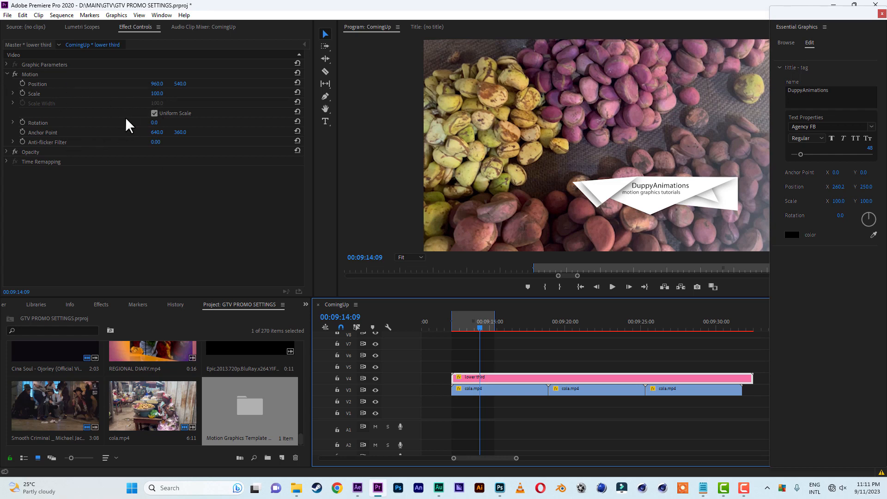
{"action": "left_click_drag", "start_coordinate": [155, 93], "coordinate": [168, 94]}
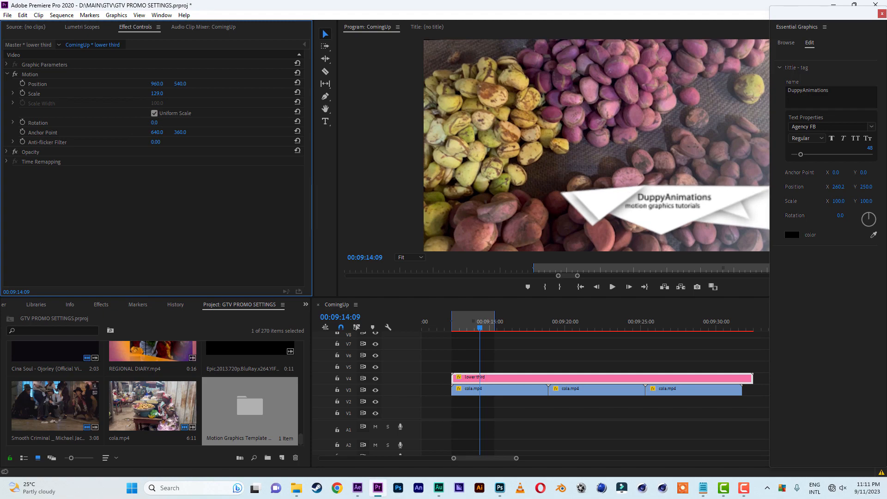
{"action": "left_click", "coordinate": [453, 325]}
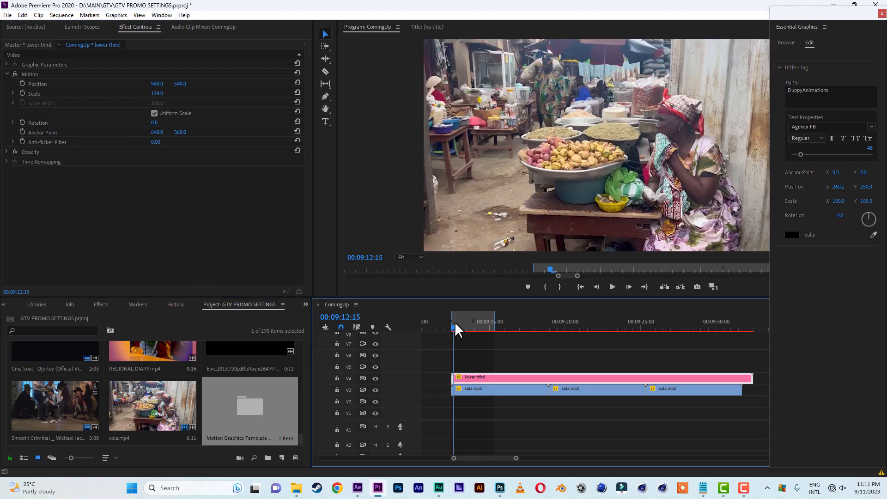
{"action": "left_click_drag", "start_coordinate": [465, 323], "coordinate": [462, 325]}
{"action": "key", "text": "space"}
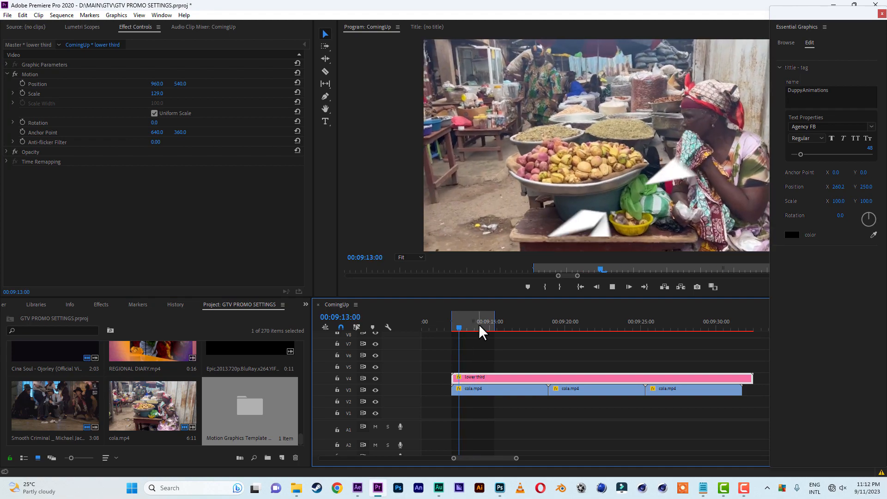
{"action": "key", "text": "space"}
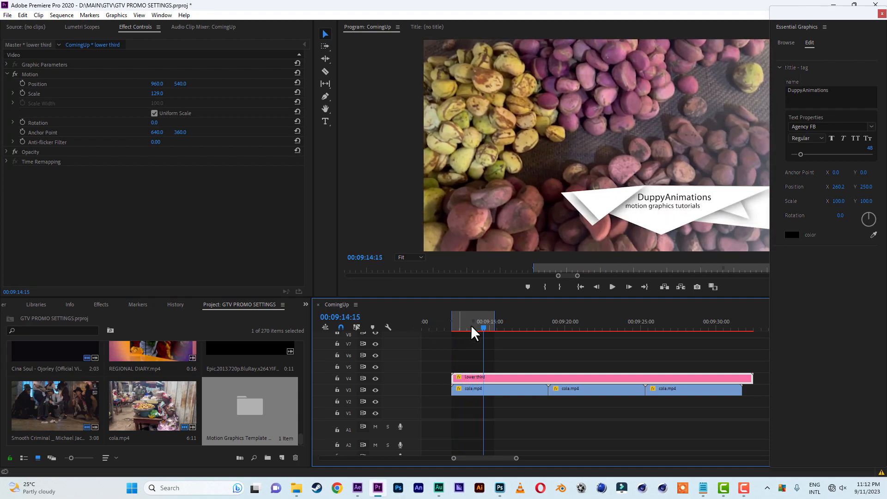
{"action": "left_click_drag", "start_coordinate": [155, 85], "coordinate": [207, 83]}
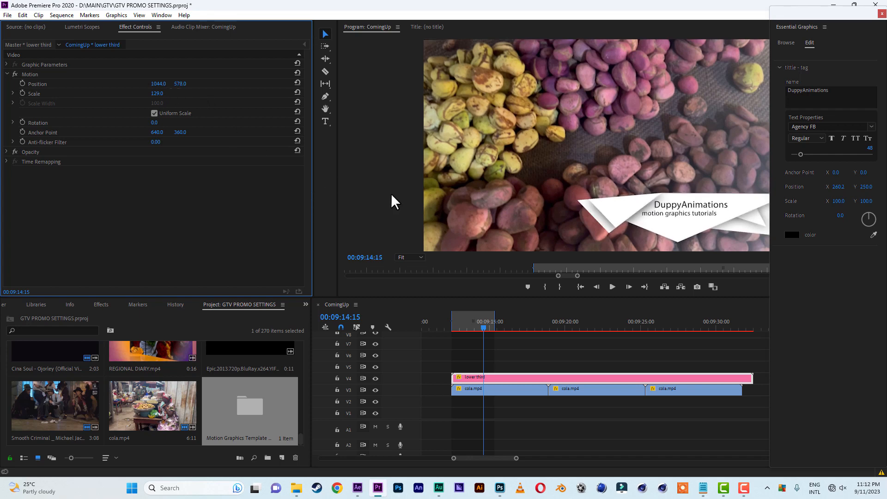
Step: Install entertainment.mogrt from the lower third folder inside YOUTUBE SHORTS on drive D and locate it among the templates
{"action": "left_click", "coordinate": [786, 42]}
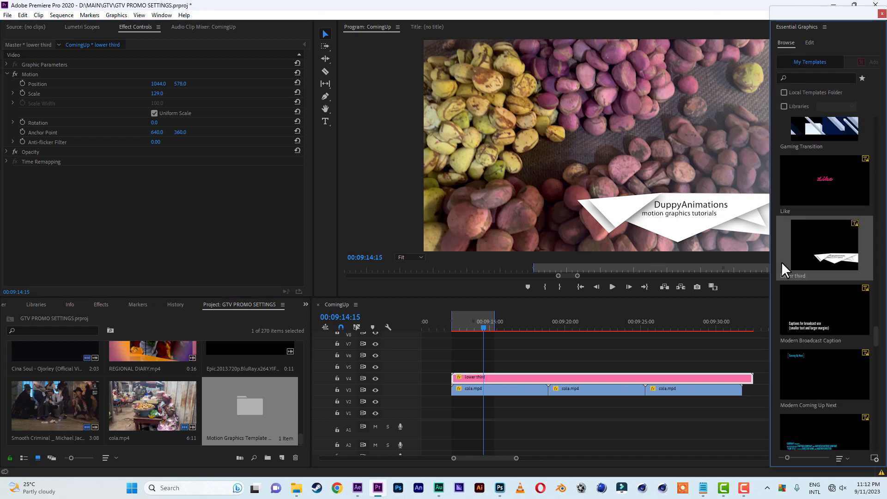
{"action": "left_click", "coordinate": [874, 459]}
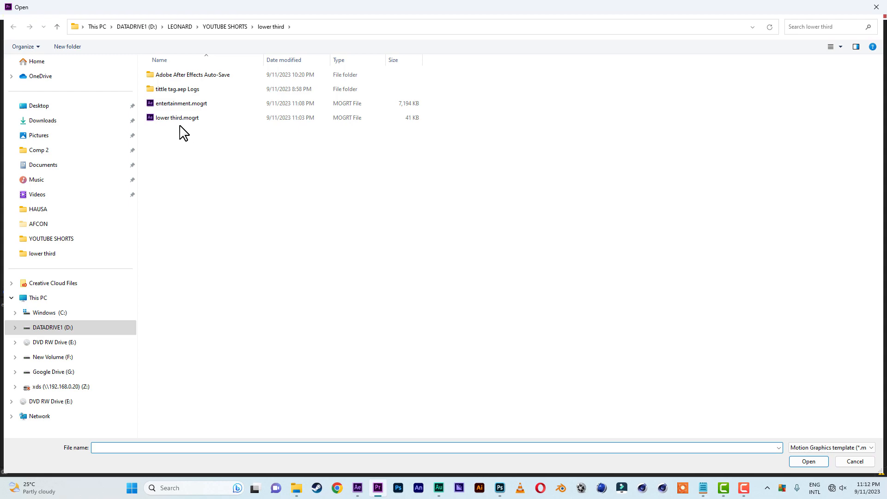
{"action": "left_click", "coordinate": [183, 105]}
{"action": "left_click", "coordinate": [813, 460]}
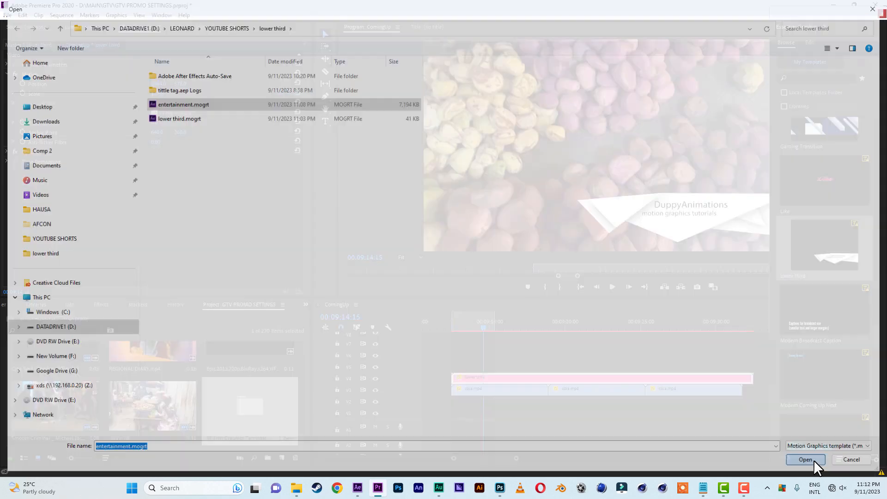
{"action": "scroll", "coordinate": [871, 272], "scroll_direction": "up", "scroll_amount": 1}
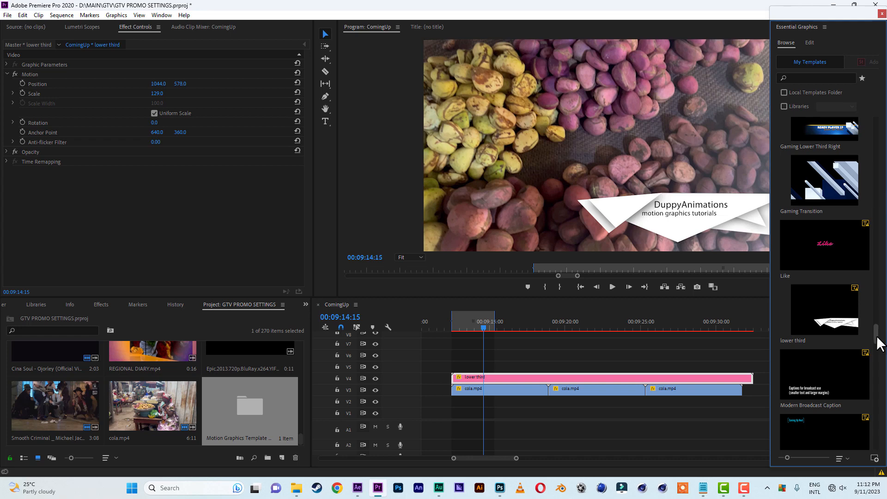
{"action": "left_click_drag", "start_coordinate": [881, 332], "coordinate": [879, 256]}
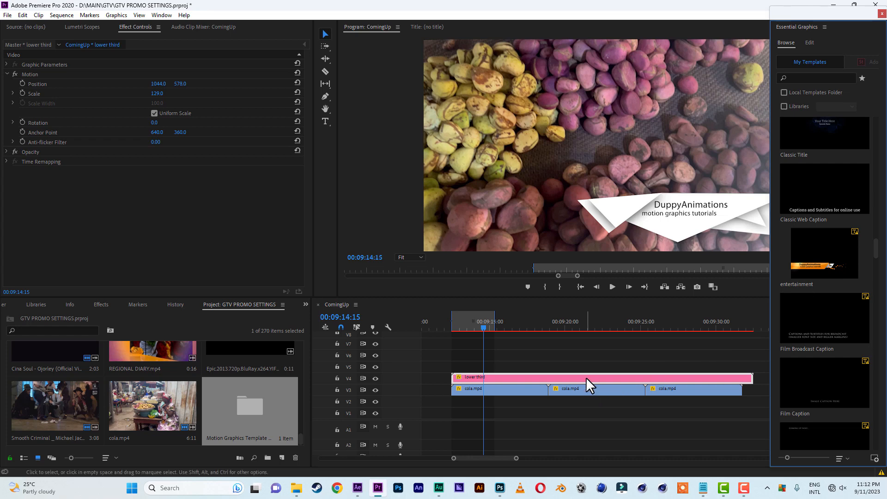
Step: Hide track V4 and place the entertainment template on V5 from the first cola.mp4 clip's start, accepting the font substitution
{"action": "left_click", "coordinate": [375, 379]}
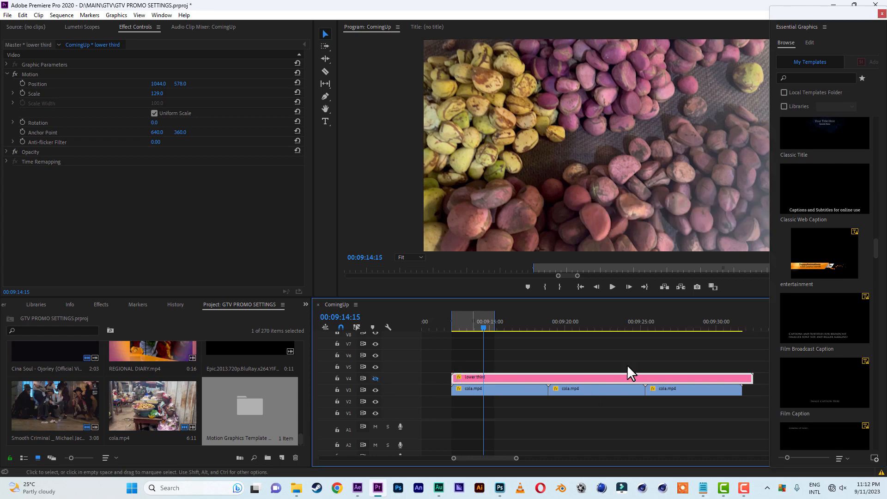
{"action": "left_click_drag", "start_coordinate": [827, 264], "coordinate": [456, 366]}
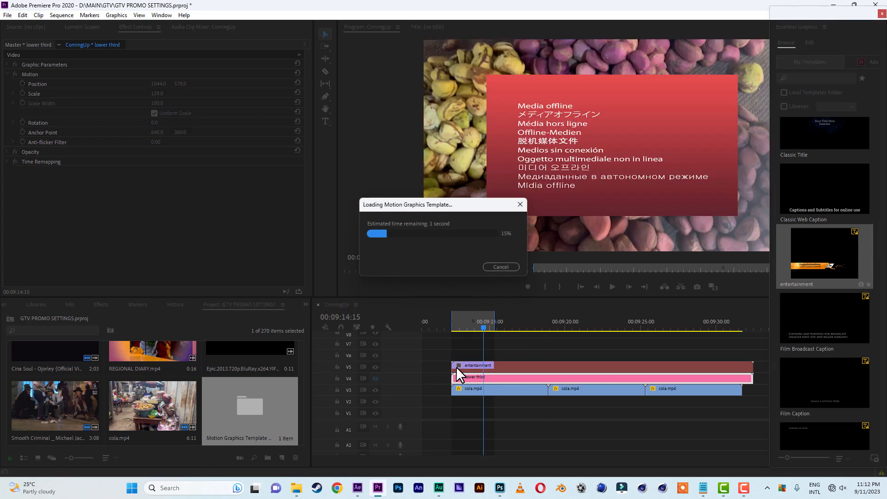
{"action": "left_click", "coordinate": [532, 262]}
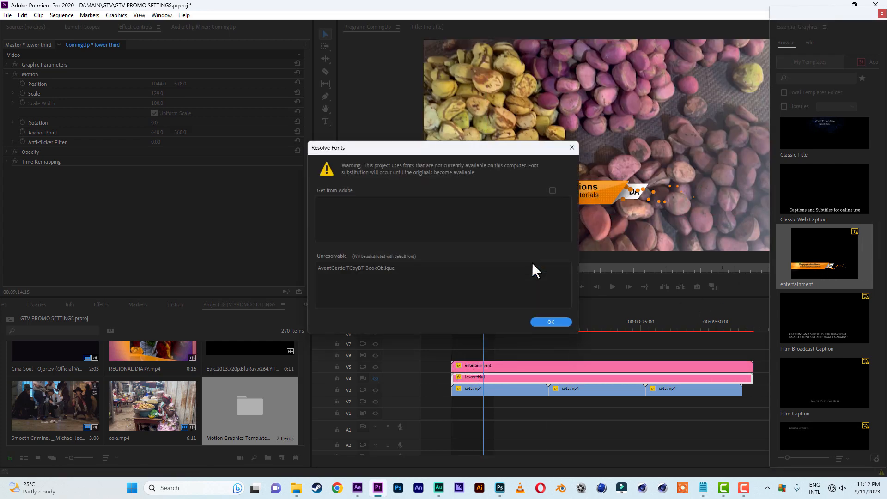
{"action": "left_click", "coordinate": [552, 323]}
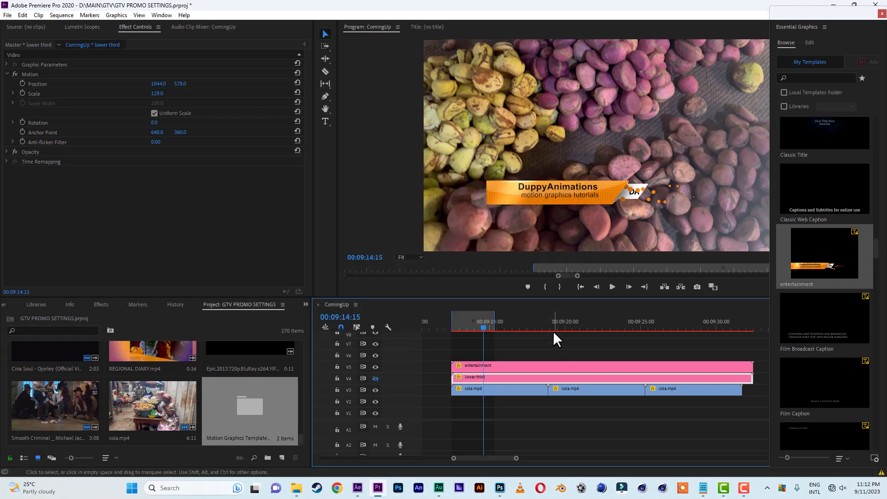
Step: Set the entertainment clip's position to 730, 638 and its scale to 115
{"action": "left_click", "coordinate": [515, 369]}
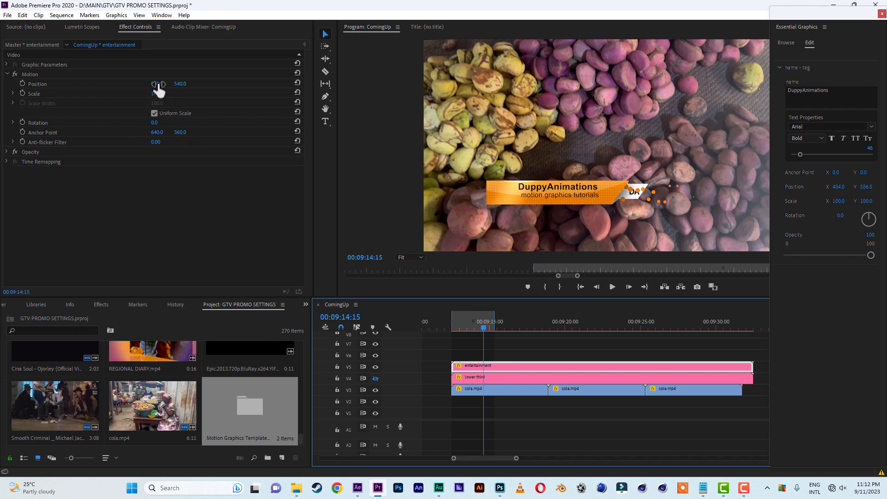
{"action": "left_click_drag", "start_coordinate": [162, 85], "coordinate": [13, 86]}
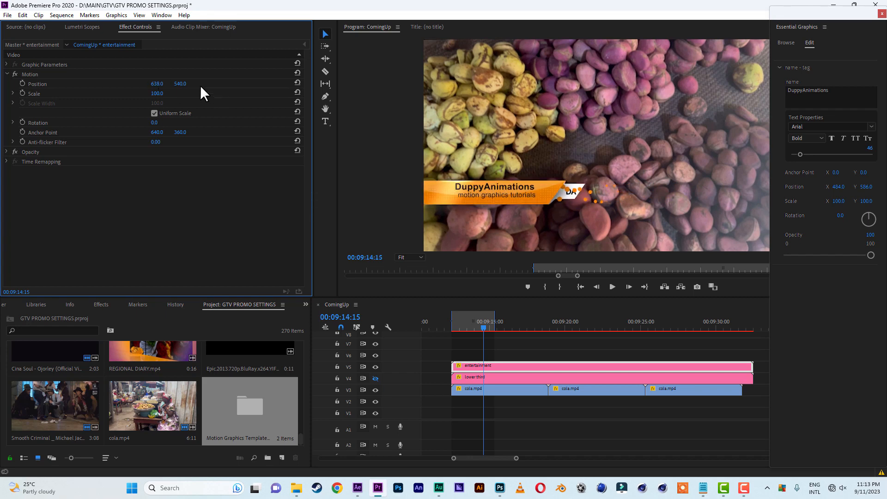
{"action": "left_click_drag", "start_coordinate": [181, 85], "coordinate": [227, 85]}
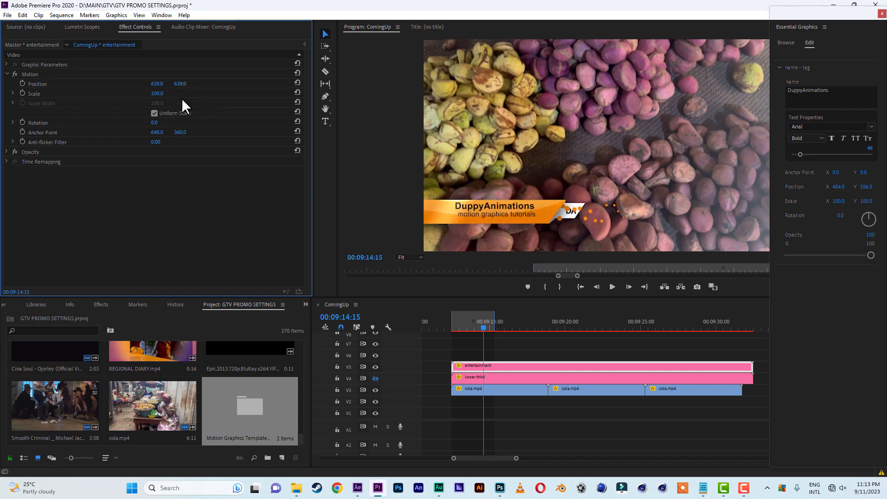
{"action": "left_click", "coordinate": [157, 95]}
{"action": "type", "text": "115"}
{"action": "key", "text": "Return"}
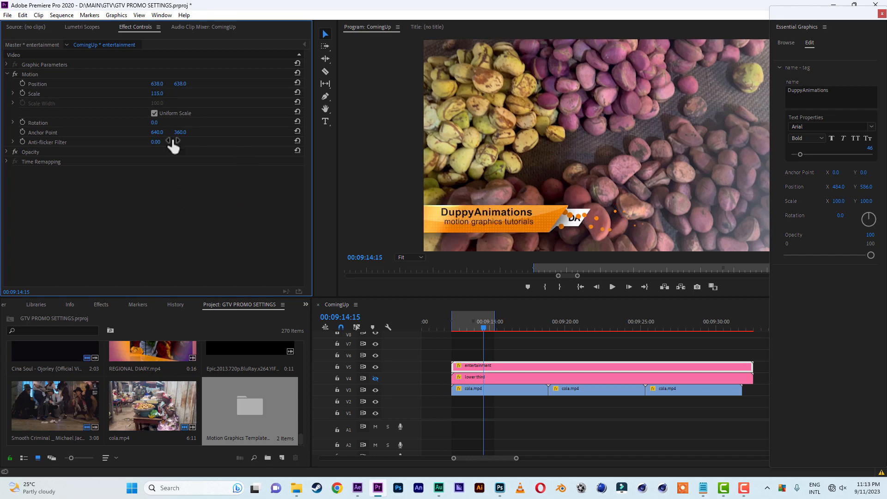
{"action": "left_click_drag", "start_coordinate": [156, 84], "coordinate": [201, 84]}
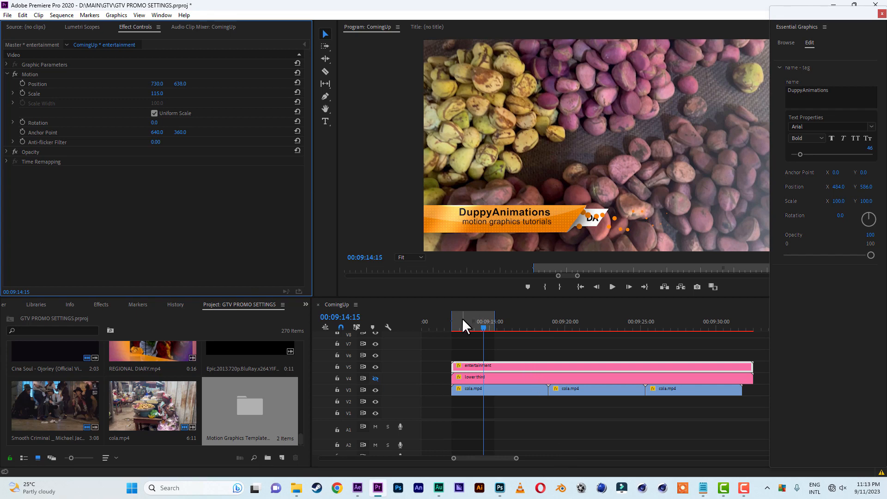
Step: Play back the entertainment lower third from its start to check its animation over the footage
{"action": "left_click_drag", "start_coordinate": [462, 323], "coordinate": [452, 322]}
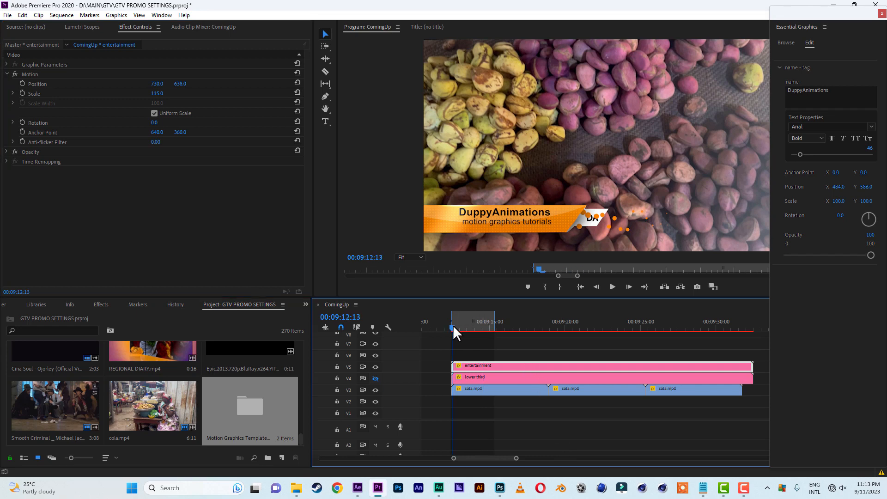
{"action": "key", "text": "space"}
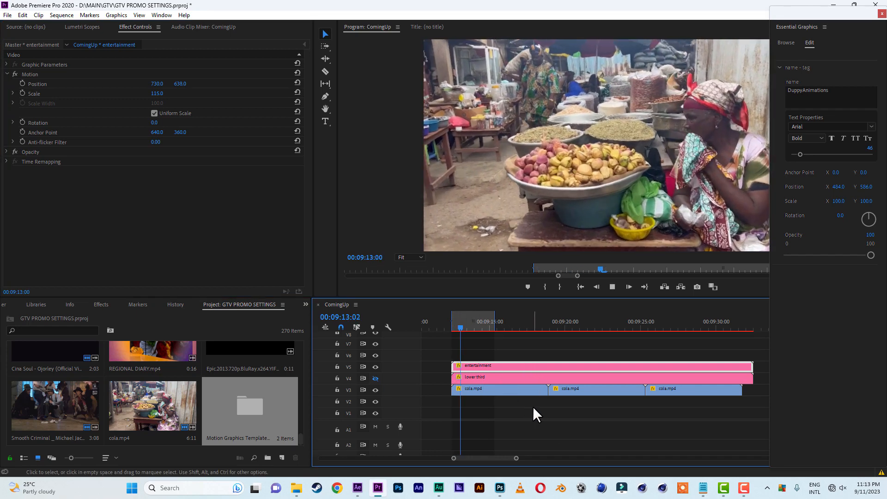
{"action": "key", "text": "space"}
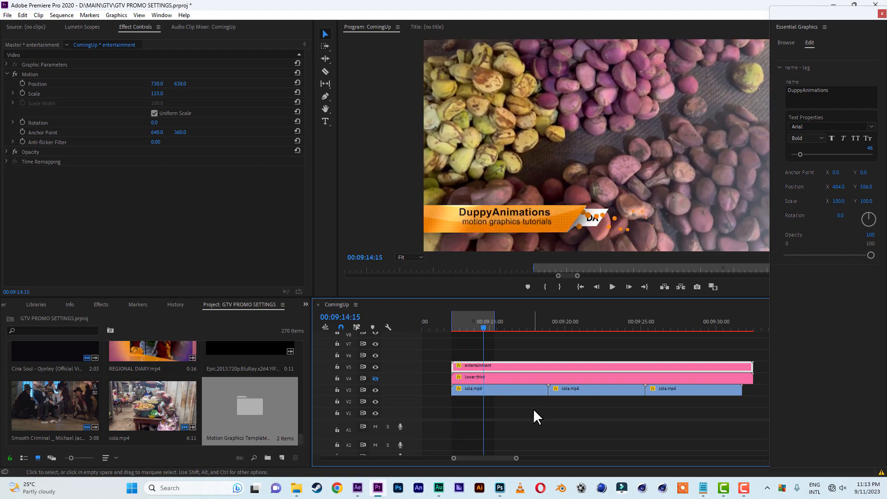
{"action": "key", "text": "space"}
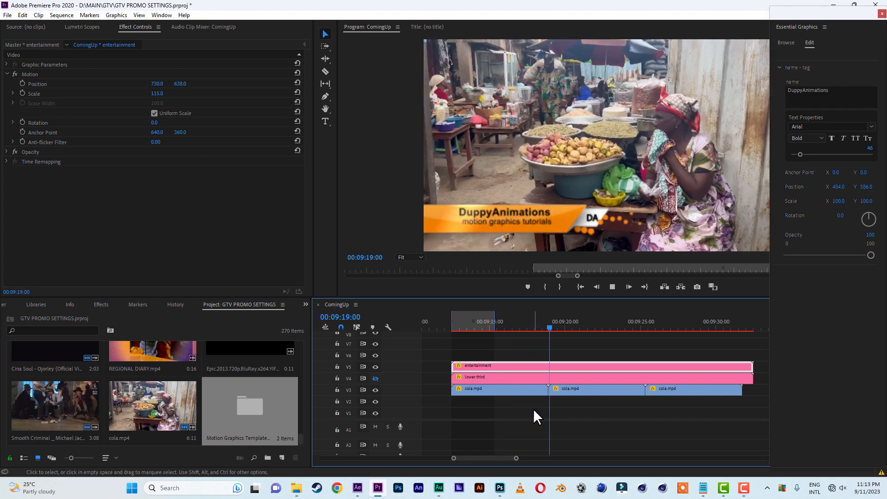
{"action": "key", "text": "space"}
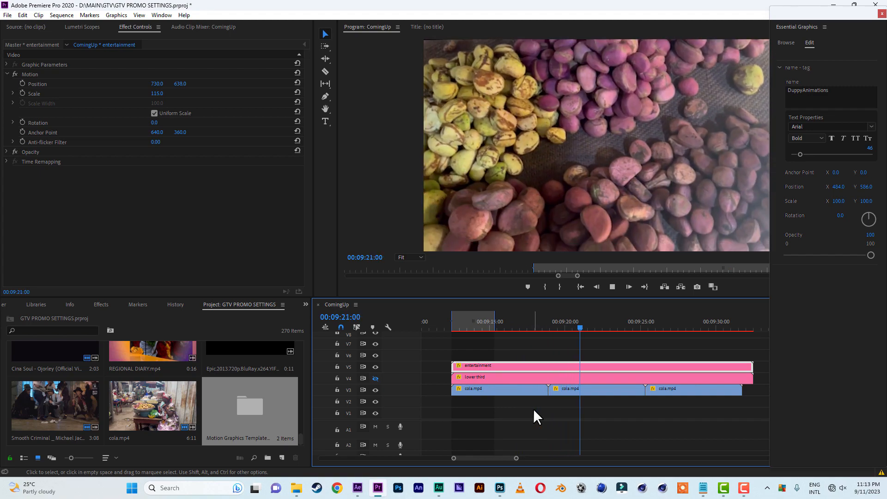
{"action": "left_click", "coordinate": [455, 324]}
{"action": "key", "text": "space"}
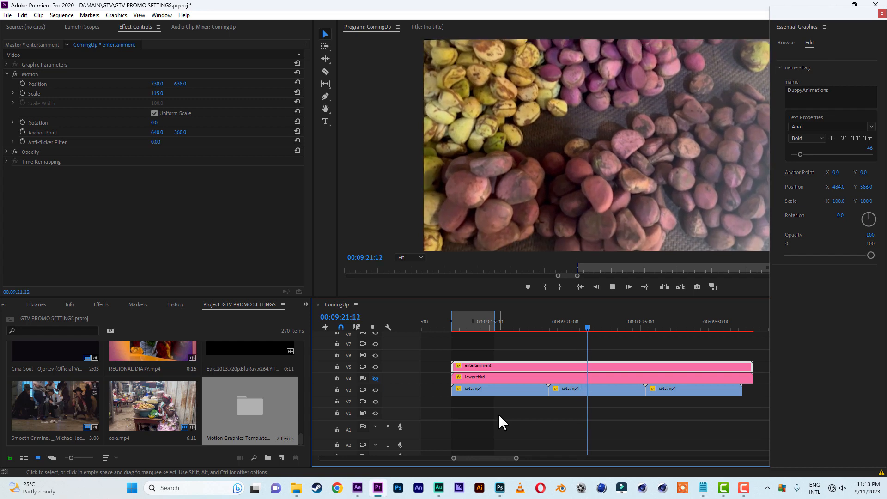
{"action": "key", "text": "space"}
Step: Place the playhead at 00:09:14:08 and set the entertainment graphic's name text size to 48
{"action": "left_click", "coordinate": [479, 323]}
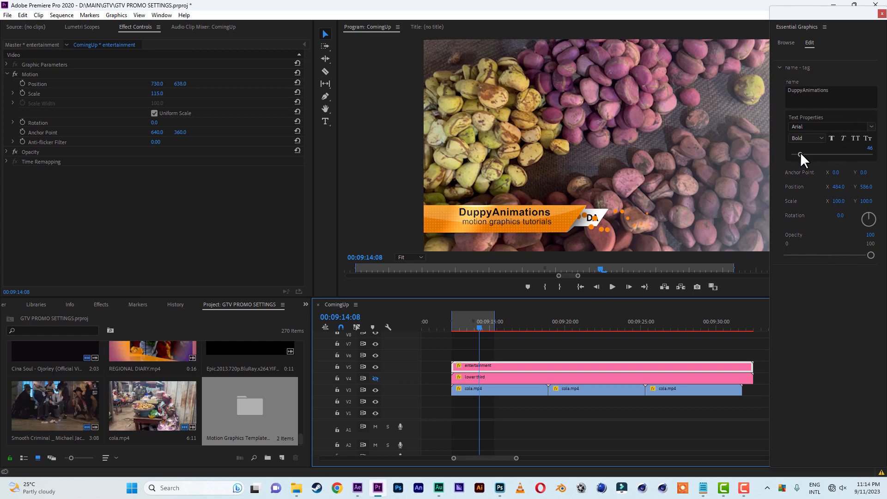
{"action": "mouse_move", "coordinate": [800, 154]}
{"action": "left_mouse_down"}
{"action": "mouse_move", "coordinate": [817, 154]}
{"action": "mouse_move", "coordinate": [798, 156]}
{"action": "left_mouse_up"}
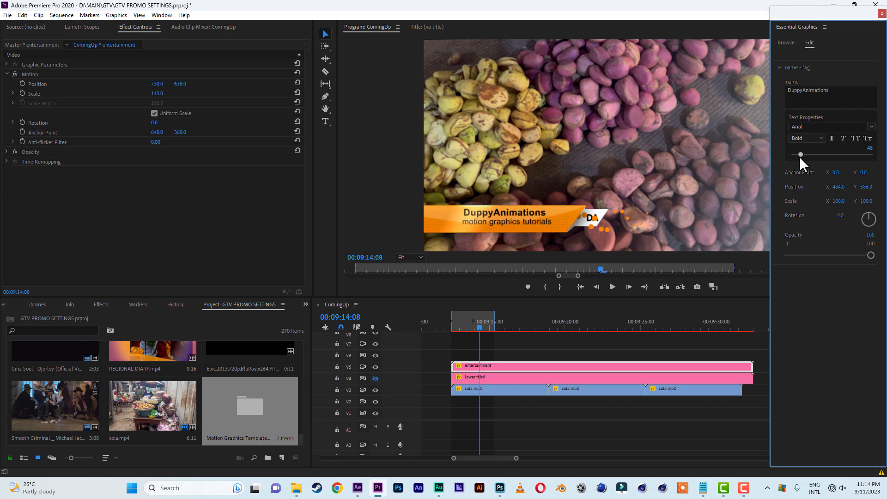